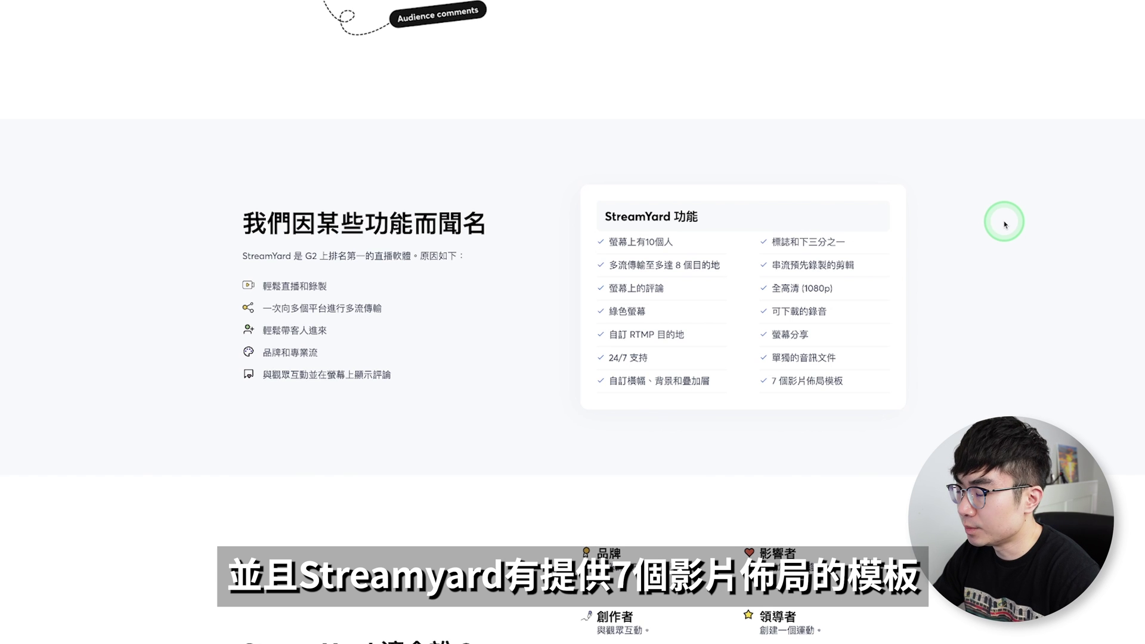
# Review the StreamYard feature list, the past streams, and the live stream and repurpose options for adding a destination
pyautogui.scroll(-5, 1005, 224)
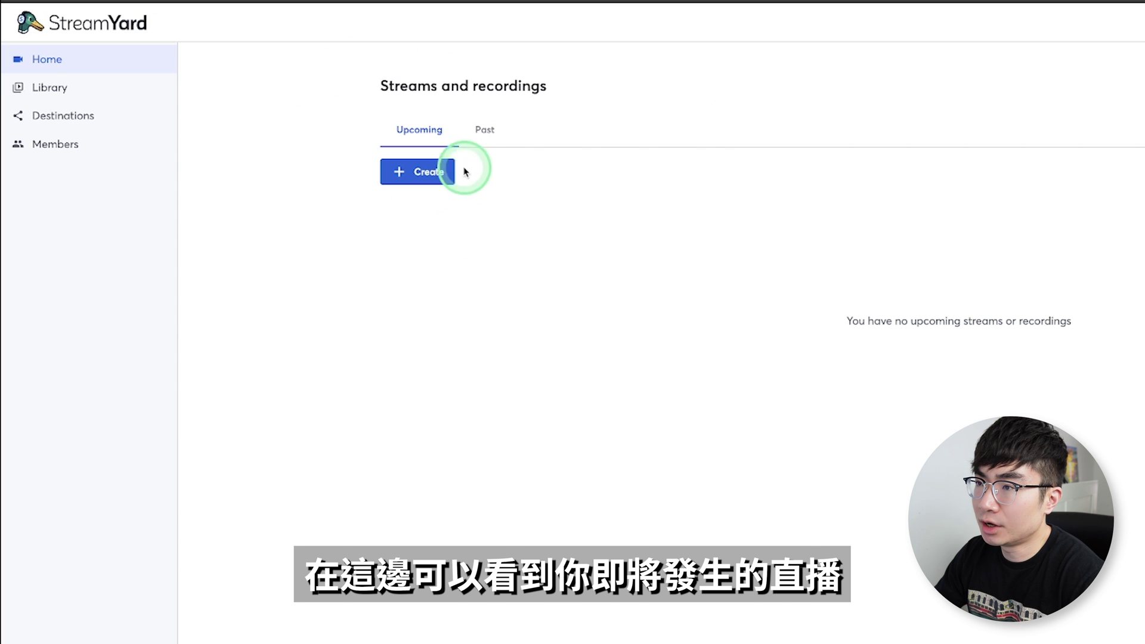
pyautogui.click(486, 129)
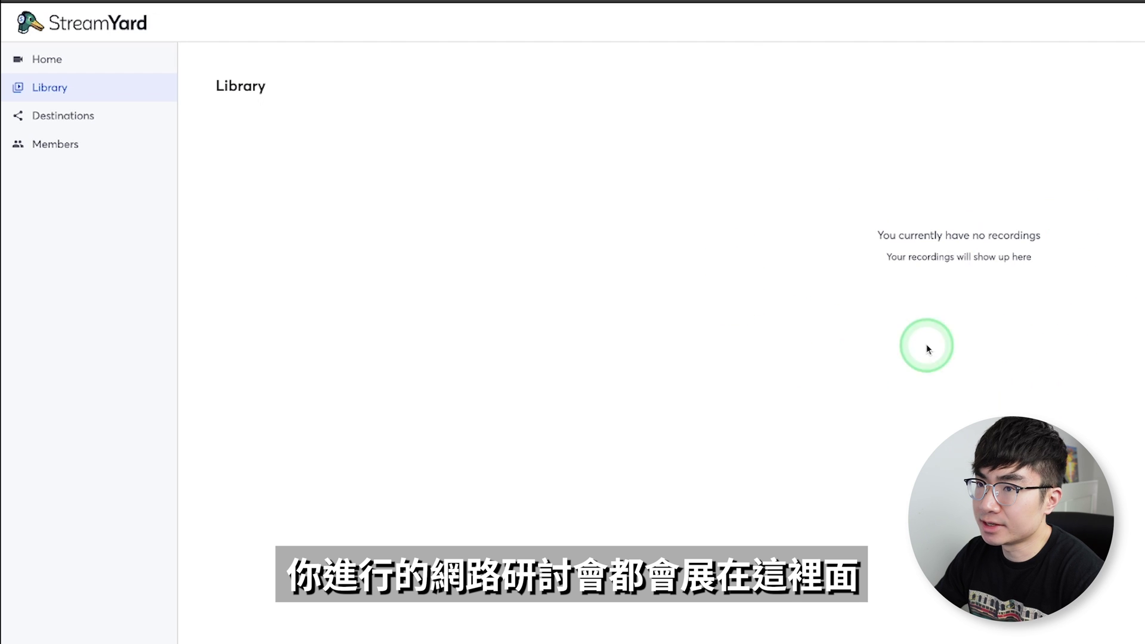
pyautogui.click(174, 125)
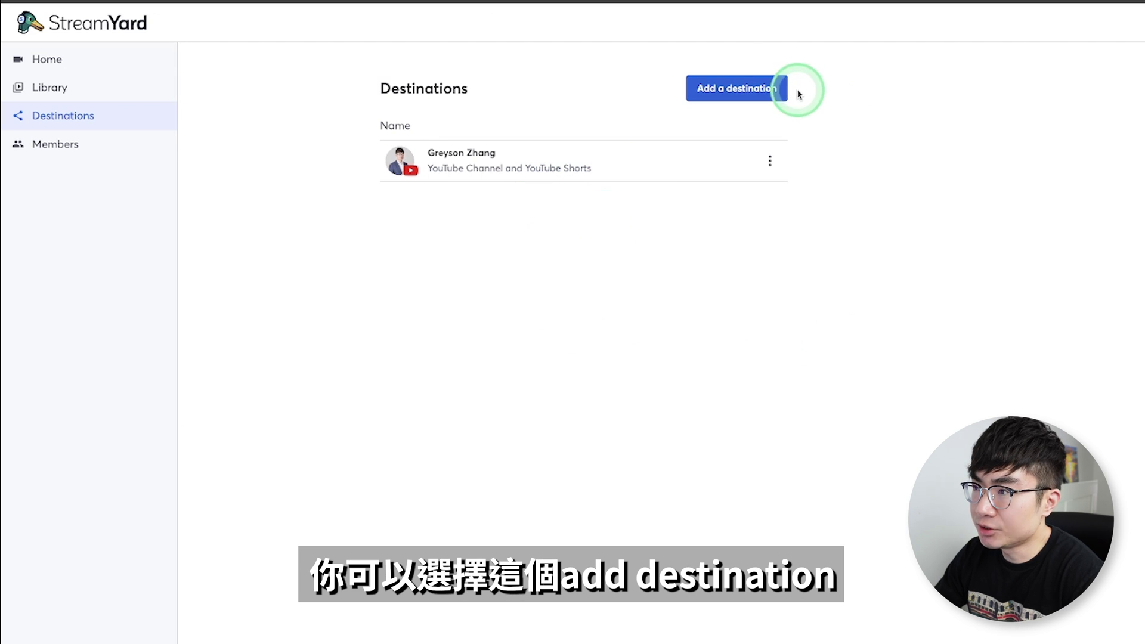
pyautogui.click(775, 91)
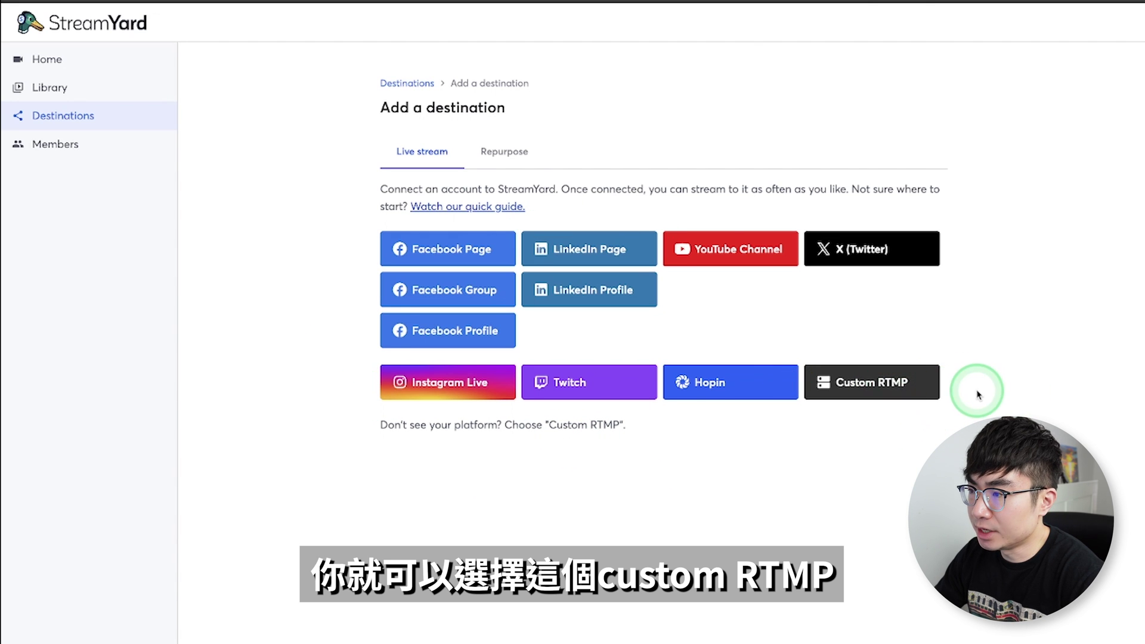
pyautogui.click(504, 152)
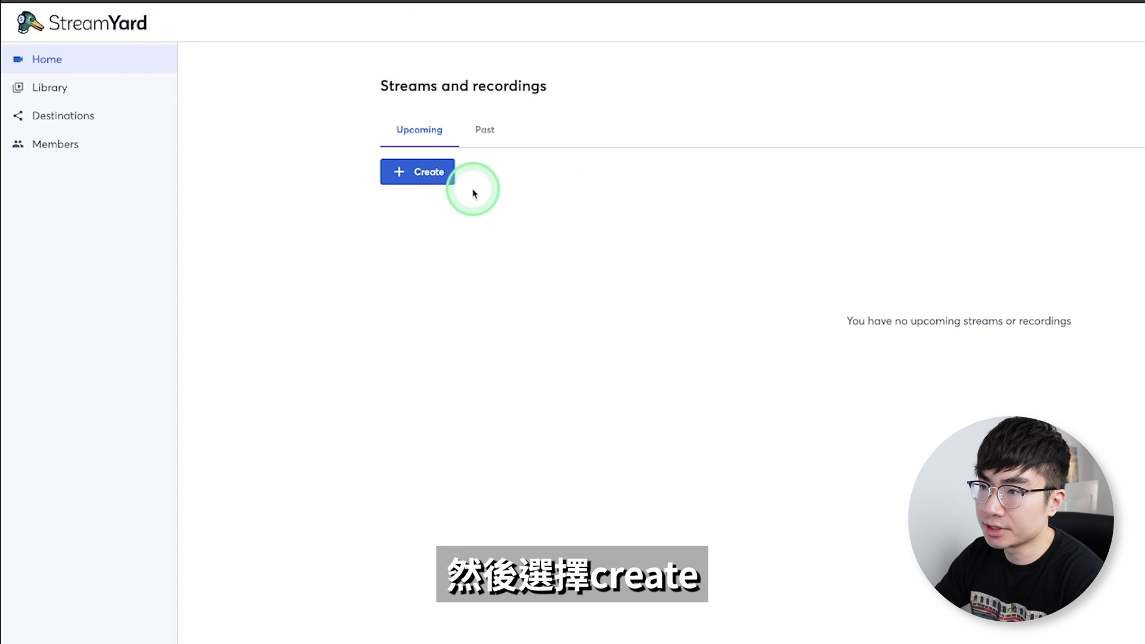
# Begin creating a live stream, look at the pre-recorded video option, and choose Studio as the source
pyautogui.click(440, 182)
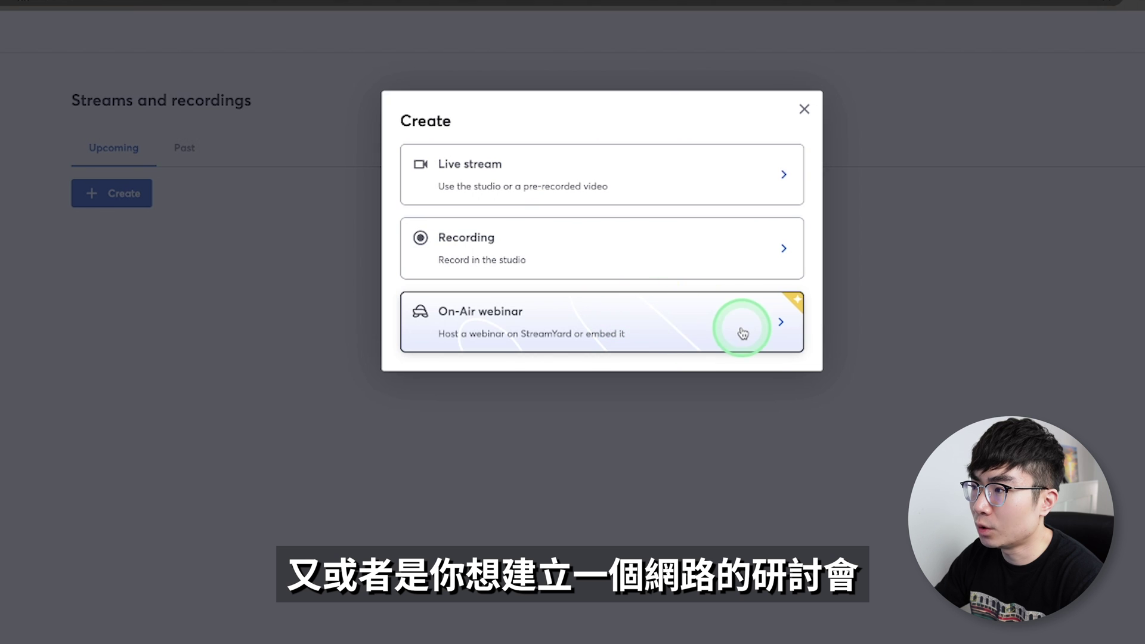
pyautogui.click(772, 173)
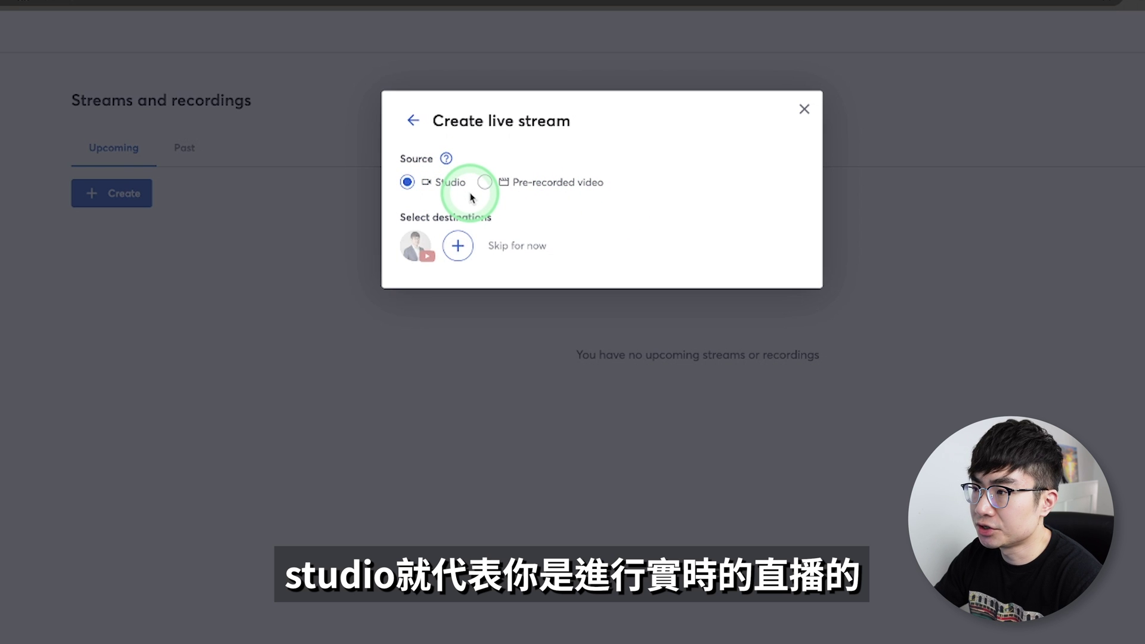
pyautogui.click(484, 182)
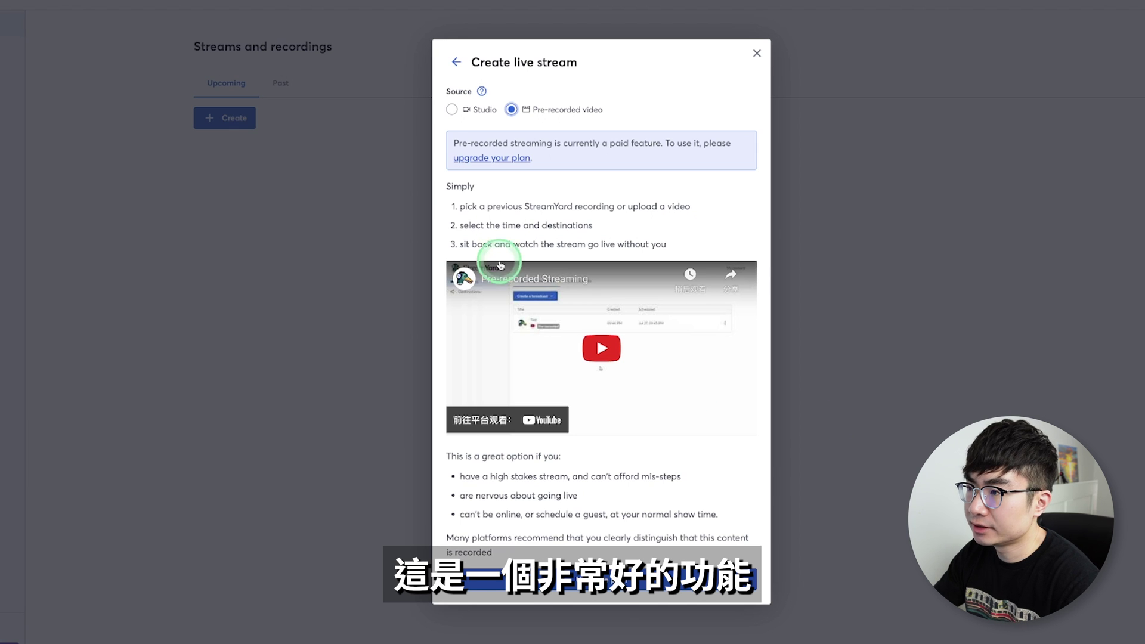
pyautogui.click(459, 109)
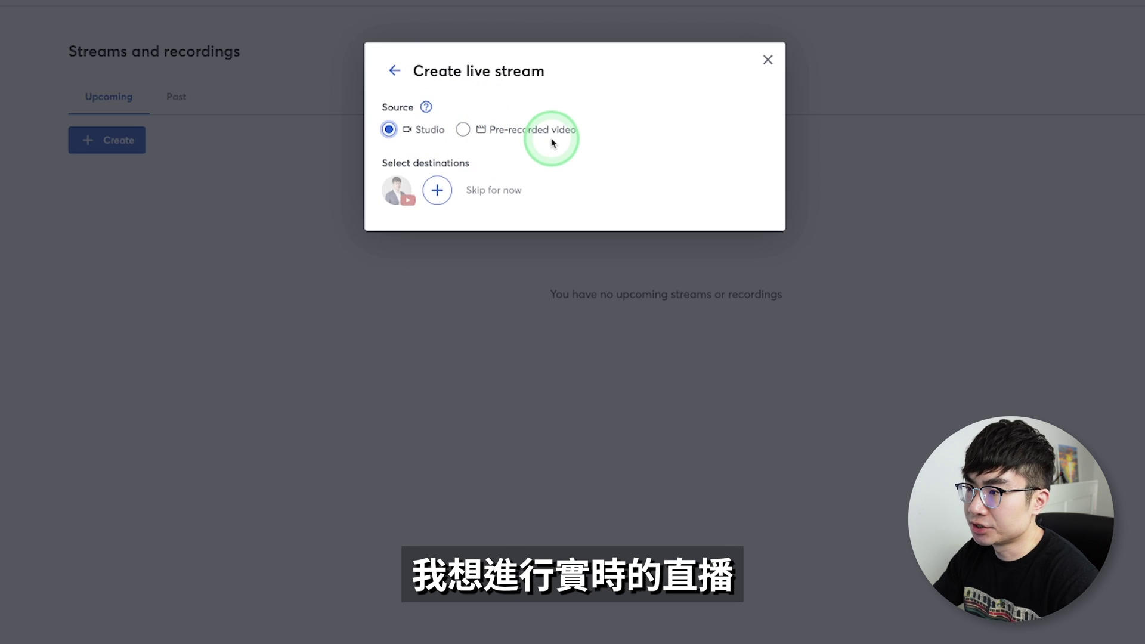
# Examine the platforms that can be added as destinations for the live stream
pyautogui.click(394, 200)
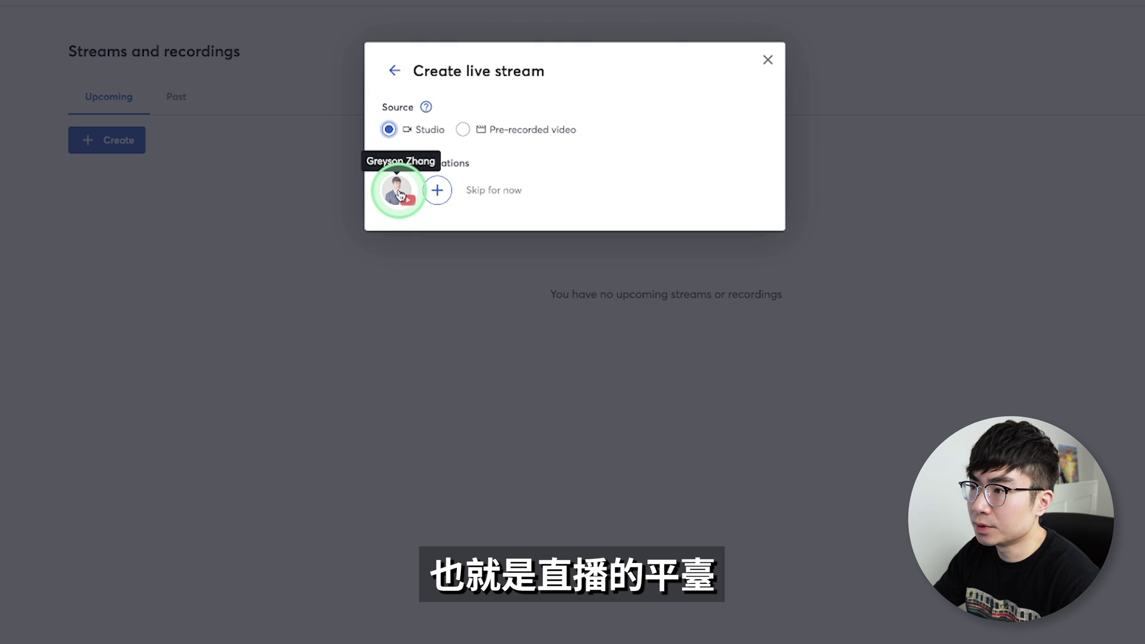
pyautogui.click(439, 191)
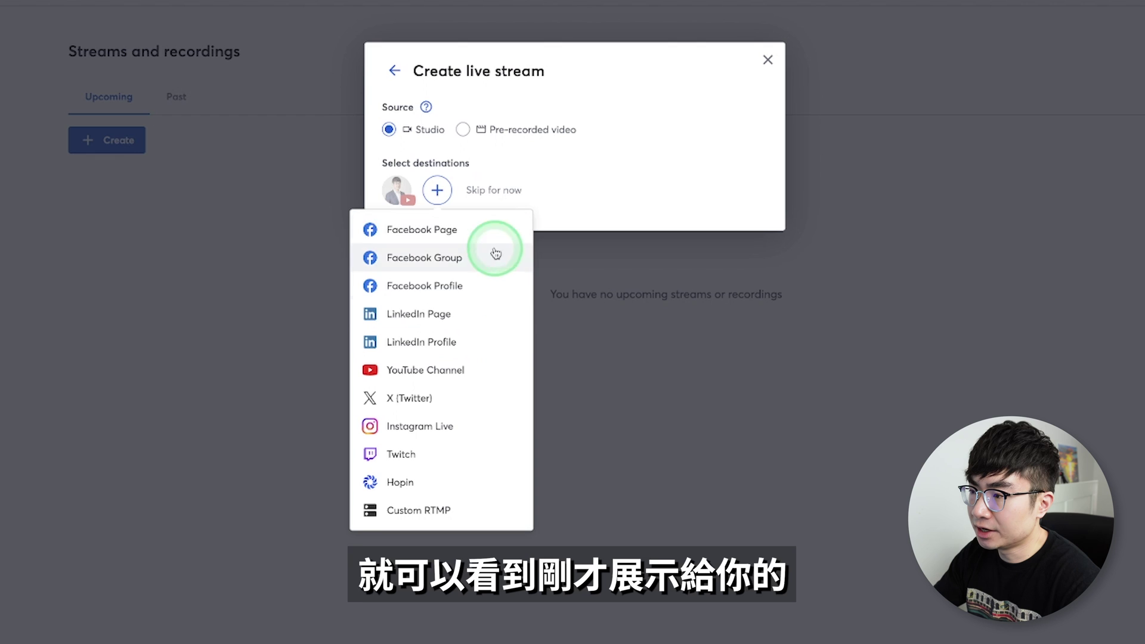
pyautogui.click(567, 199)
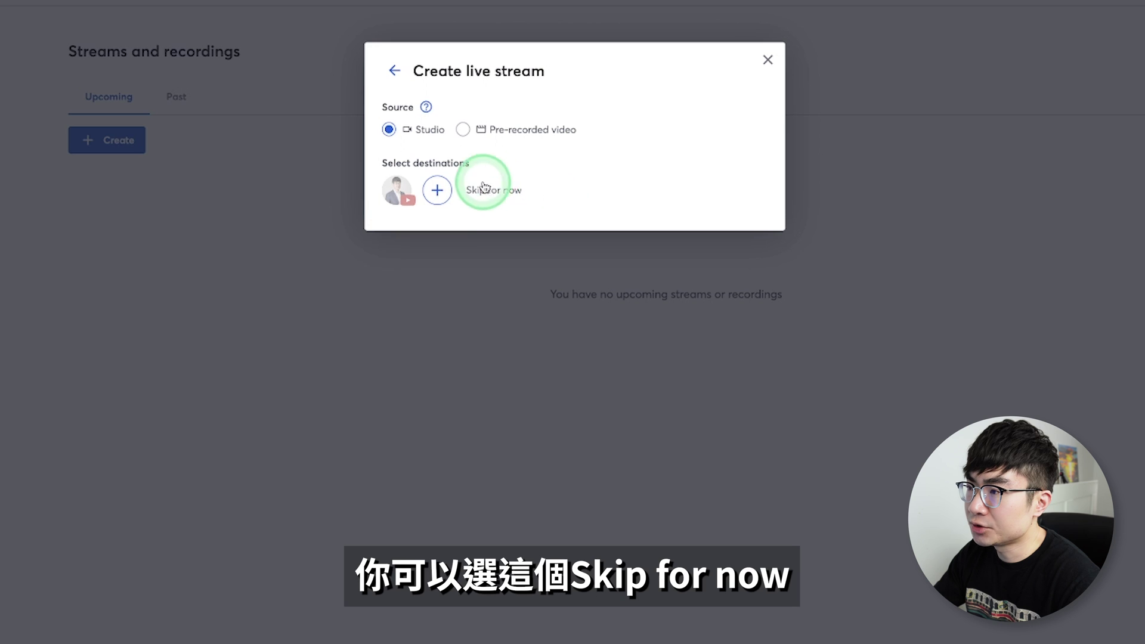
# Skip the destination selection for now and create the live stream with the title "Live stream demo"
pyautogui.click(510, 190)
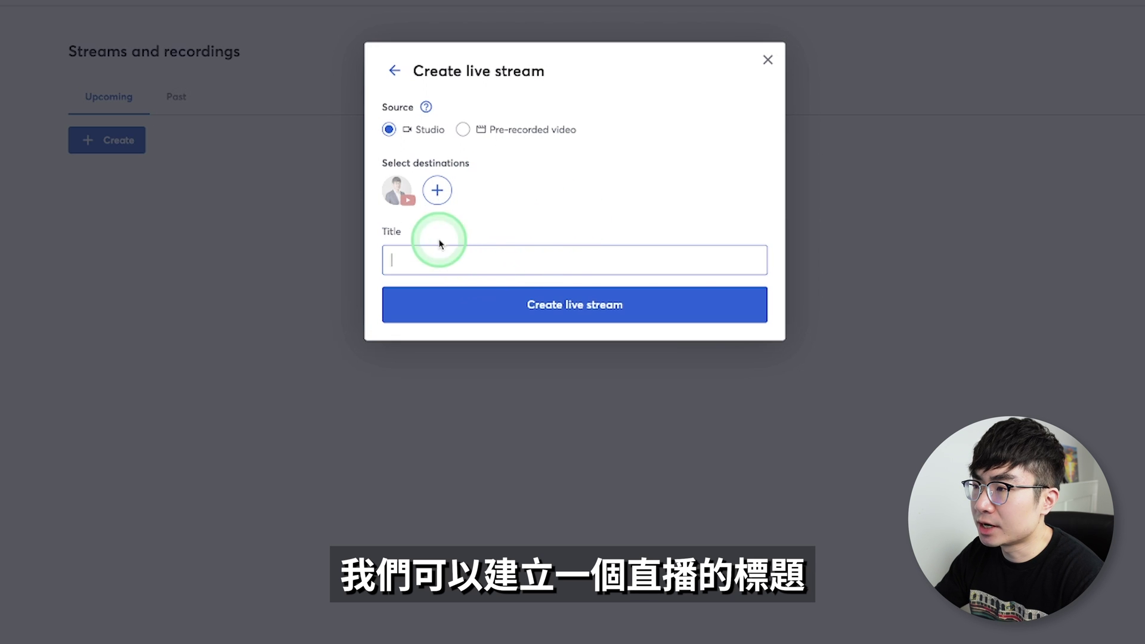
pyautogui.write('Live stream demo')
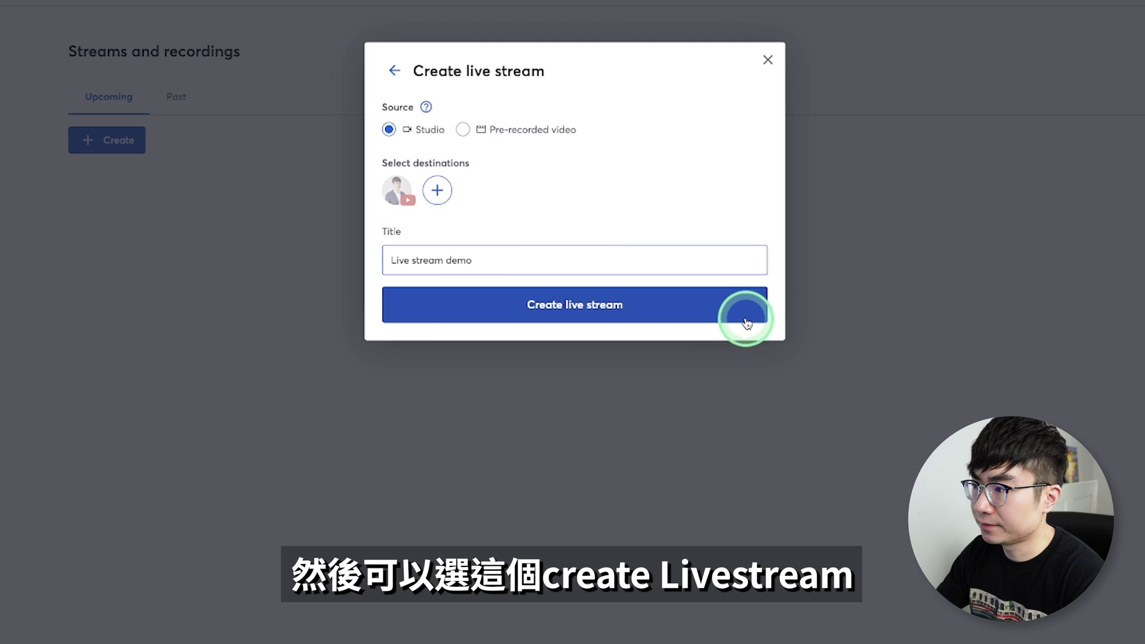
pyautogui.click(747, 323)
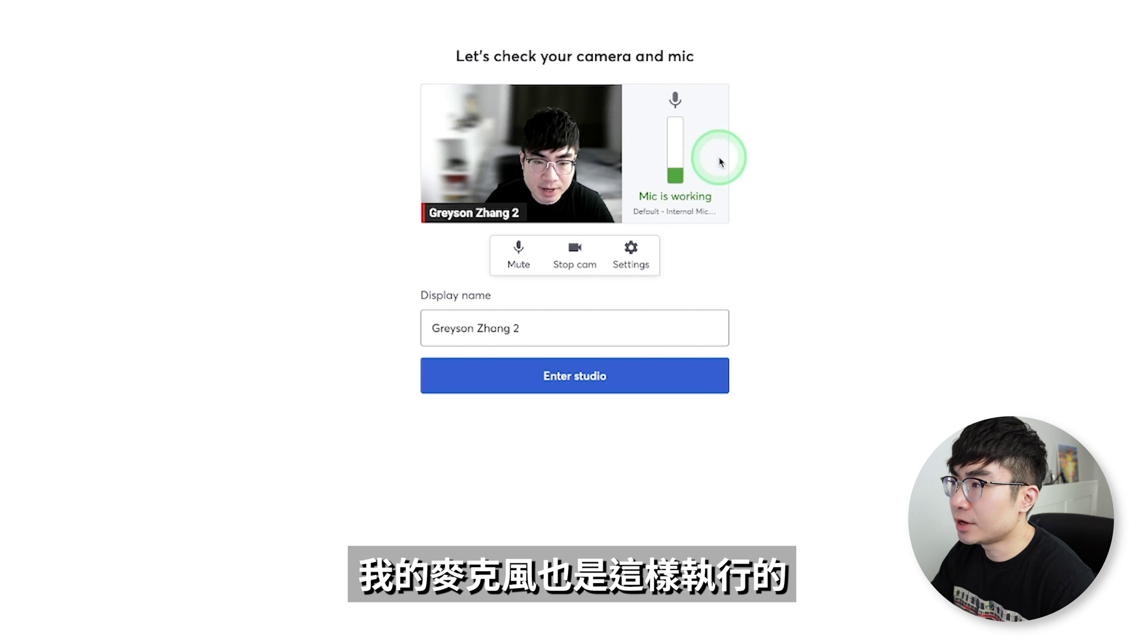
# Try muting the microphone and turning the camera off and on again before entering the studio
pyautogui.click(519, 251)
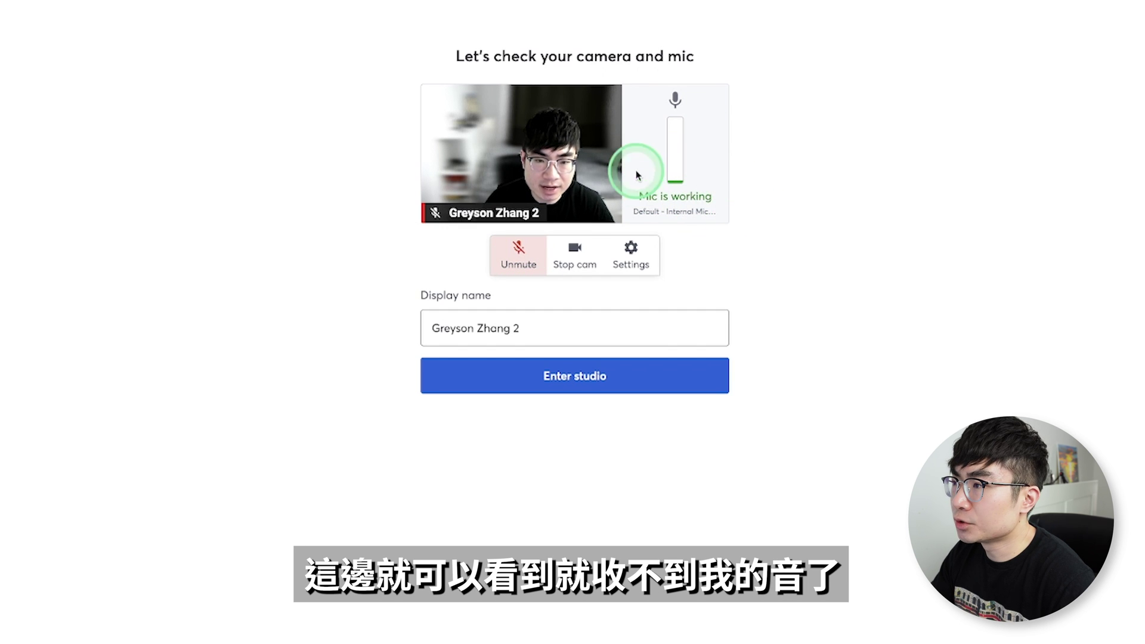
pyautogui.click(582, 253)
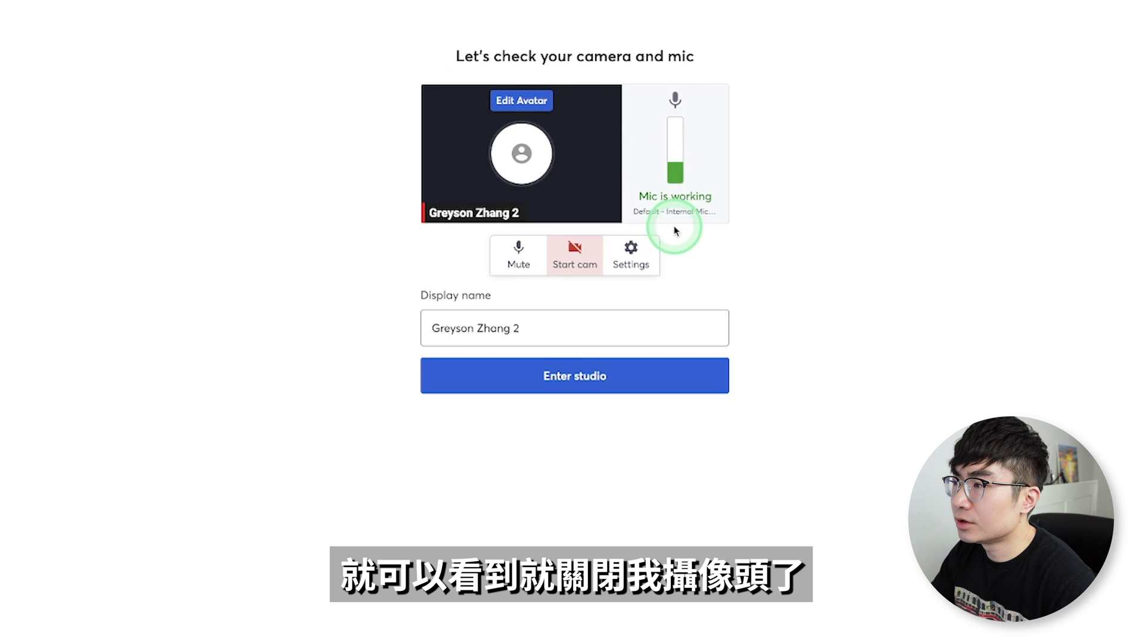
pyautogui.click(582, 261)
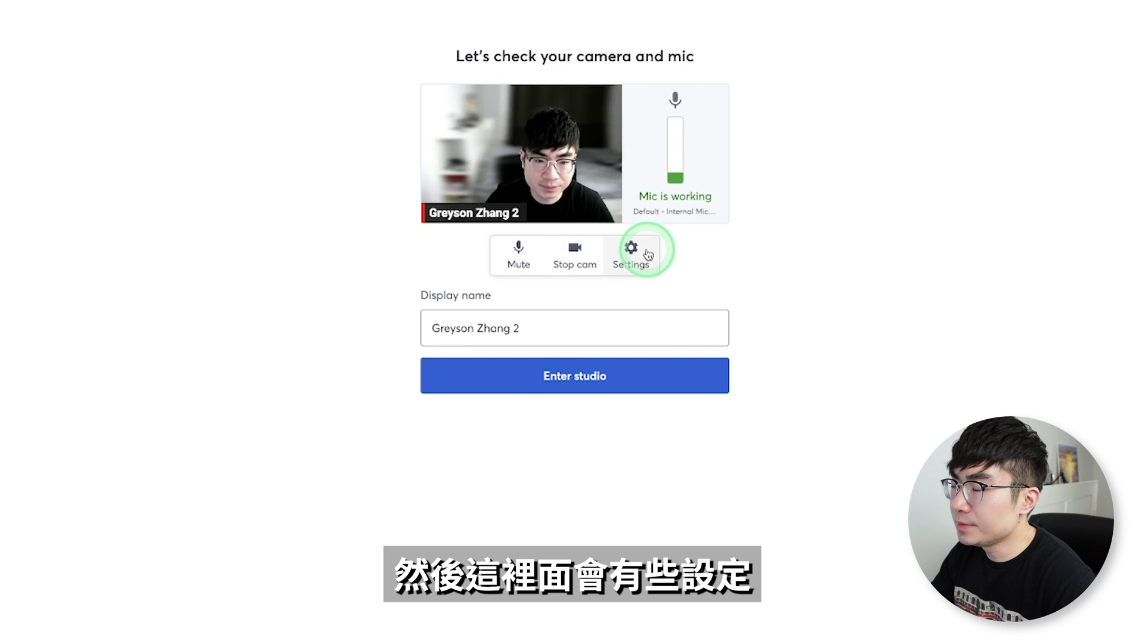
# Open the studio settings and examine the recording quality choices and the explanation of audio avatars
pyautogui.click(648, 256)
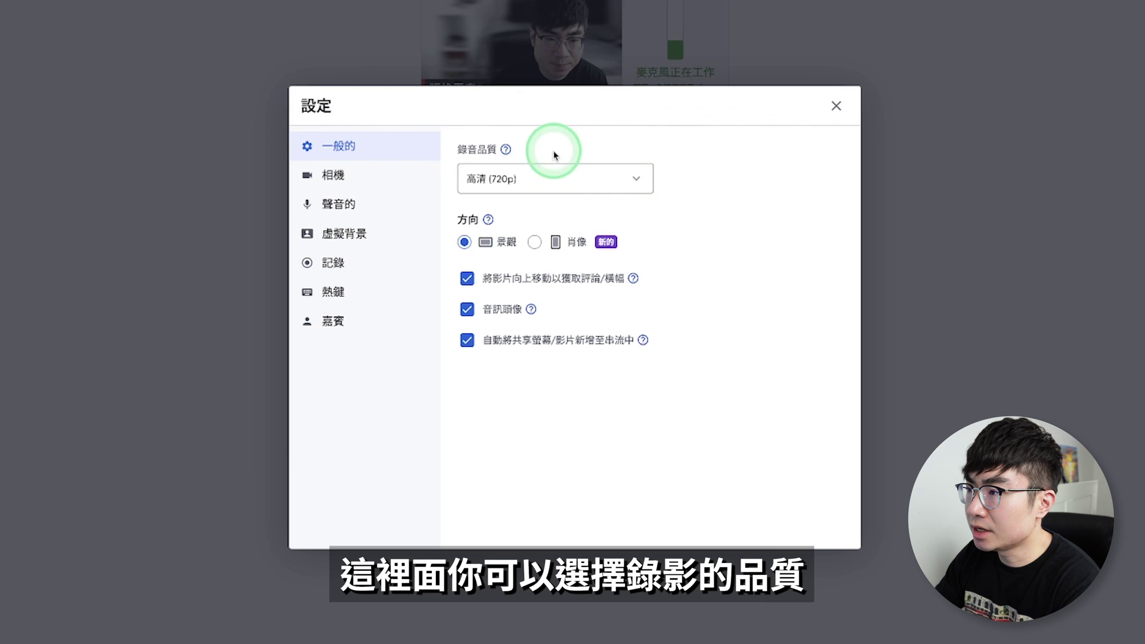
pyautogui.click(631, 176)
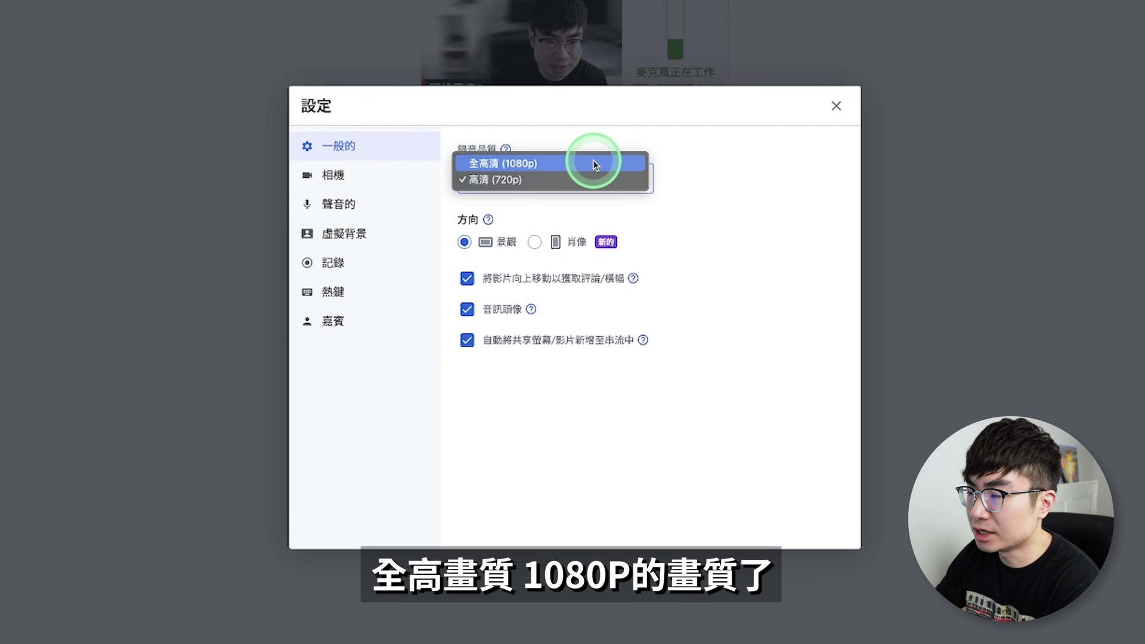
pyautogui.click(685, 184)
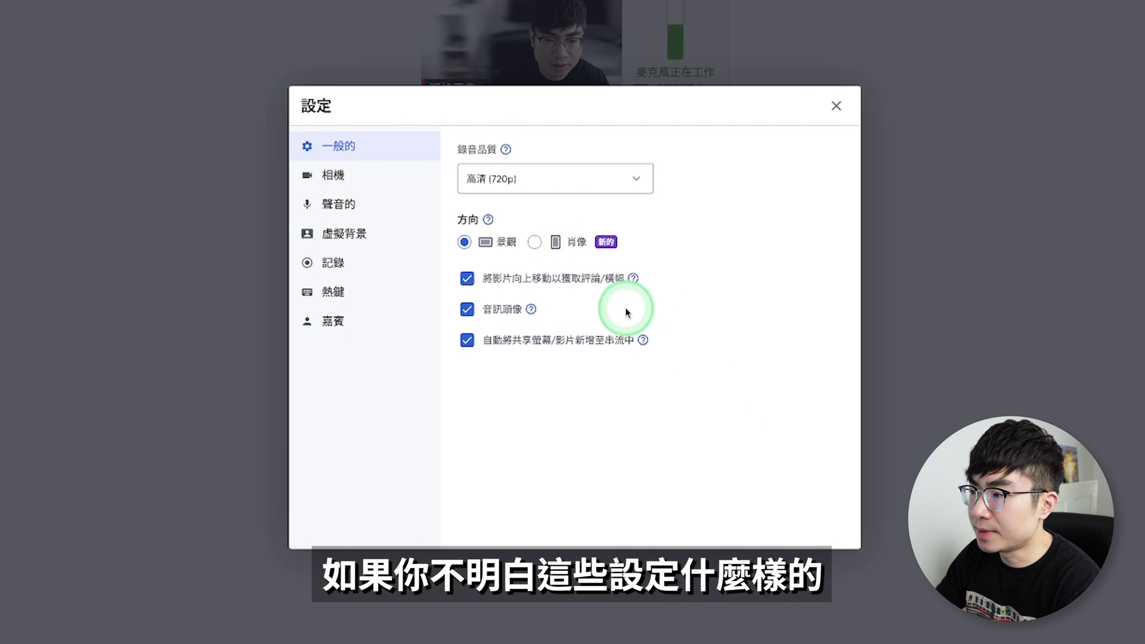
pyautogui.moveTo(531, 310)
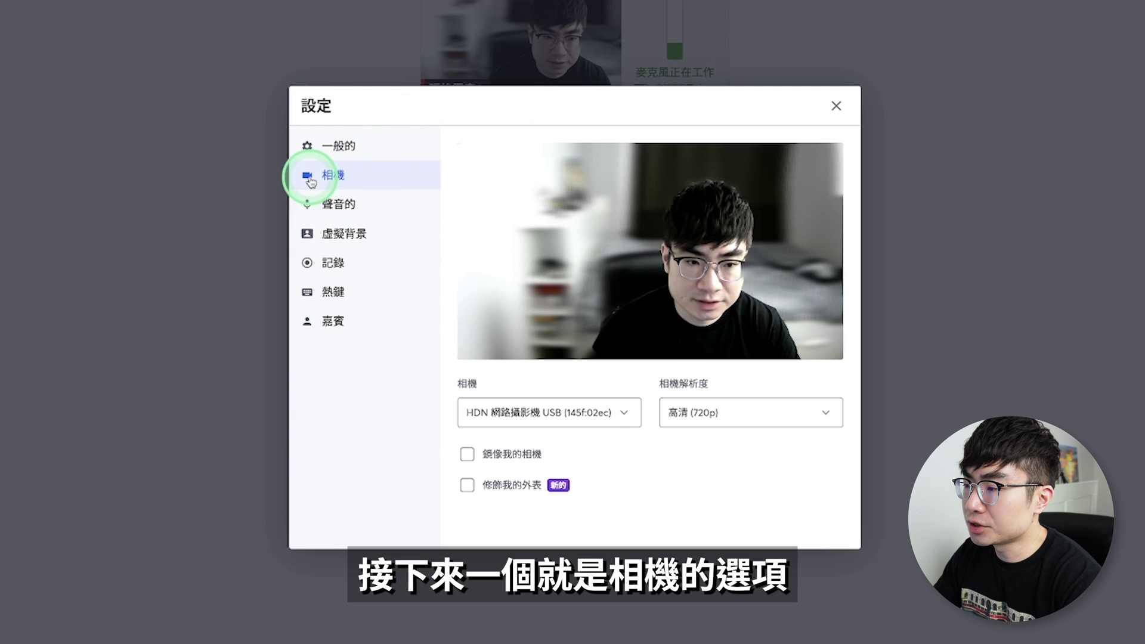
# Examine the available camera devices and resolutions in the camera settings
pyautogui.click(624, 413)
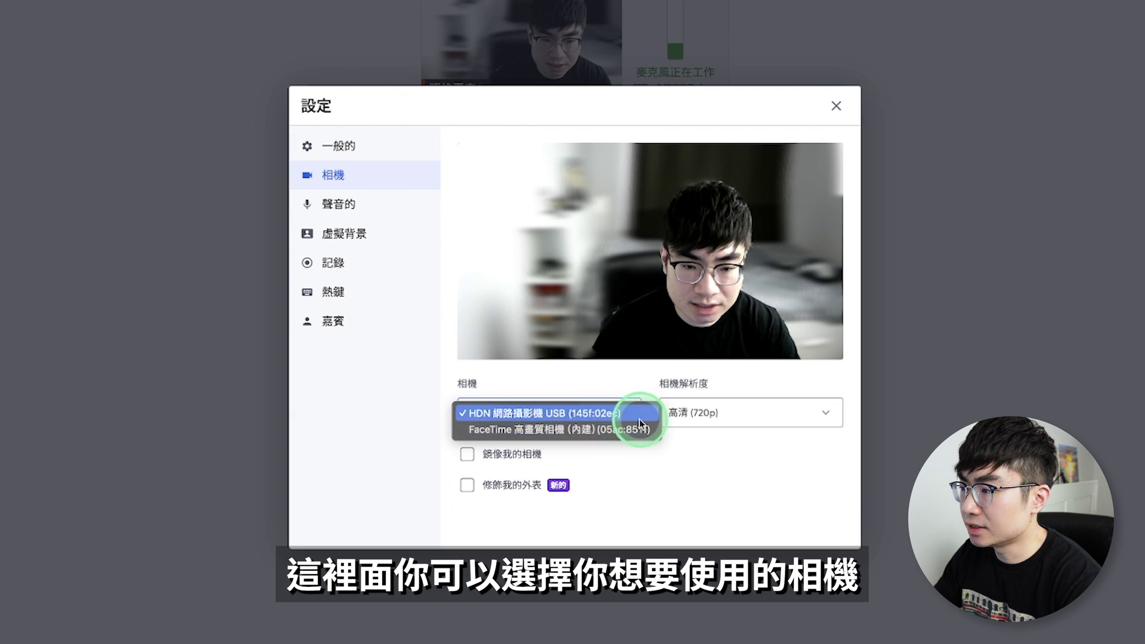
pyautogui.click(825, 416)
pyautogui.click(826, 416)
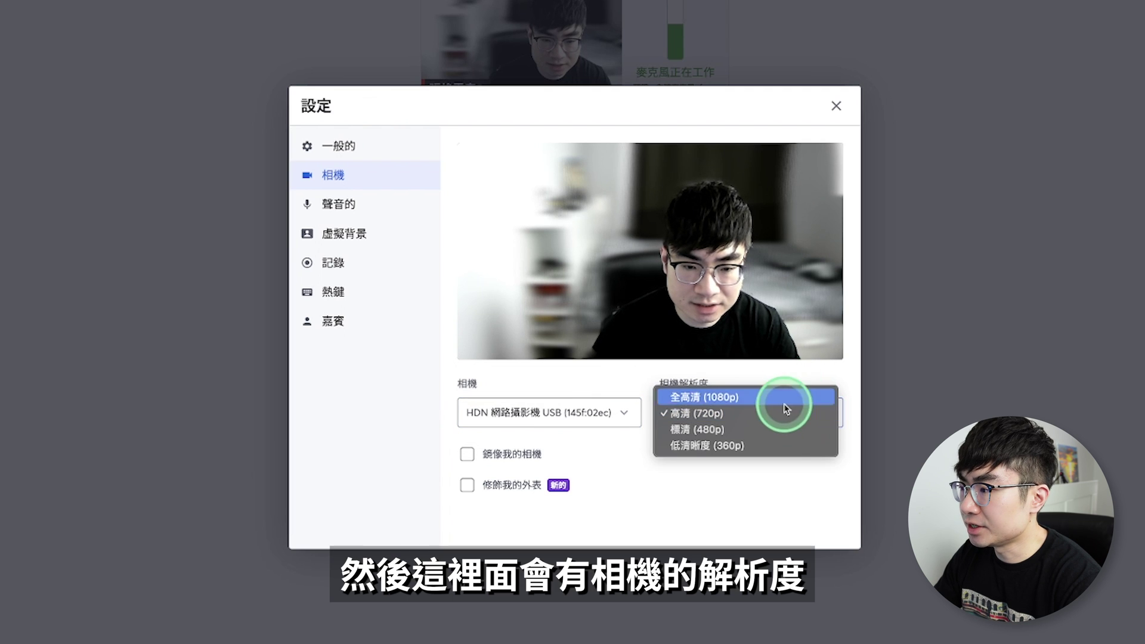
pyautogui.click(461, 458)
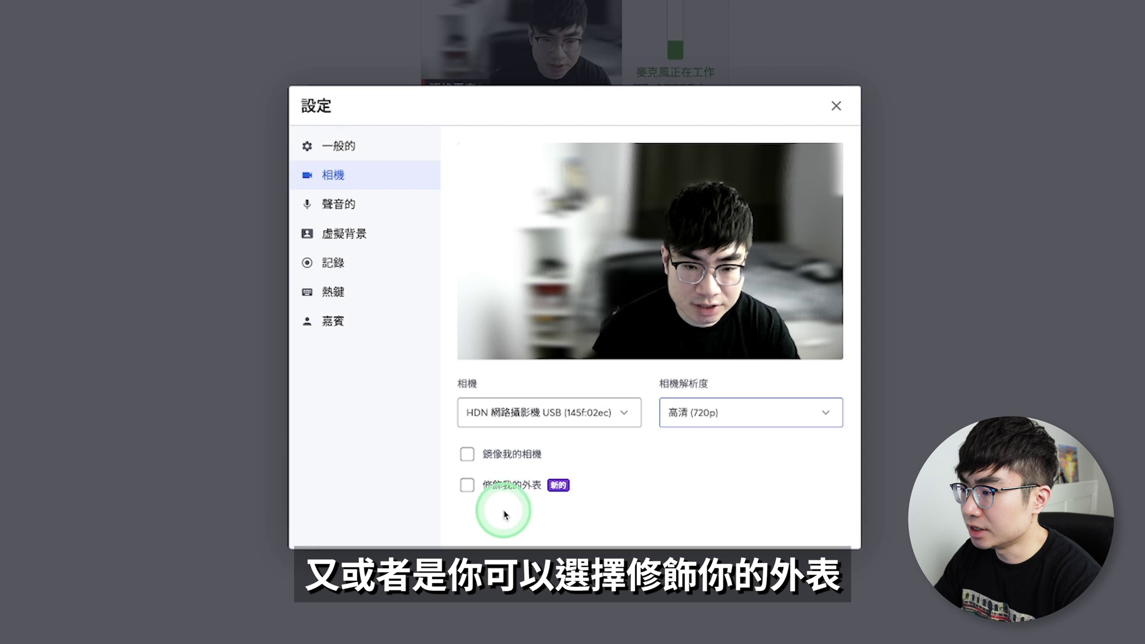
# Enable the appearance touch-up for the camera and set its intensity to Strong
pyautogui.click(467, 485)
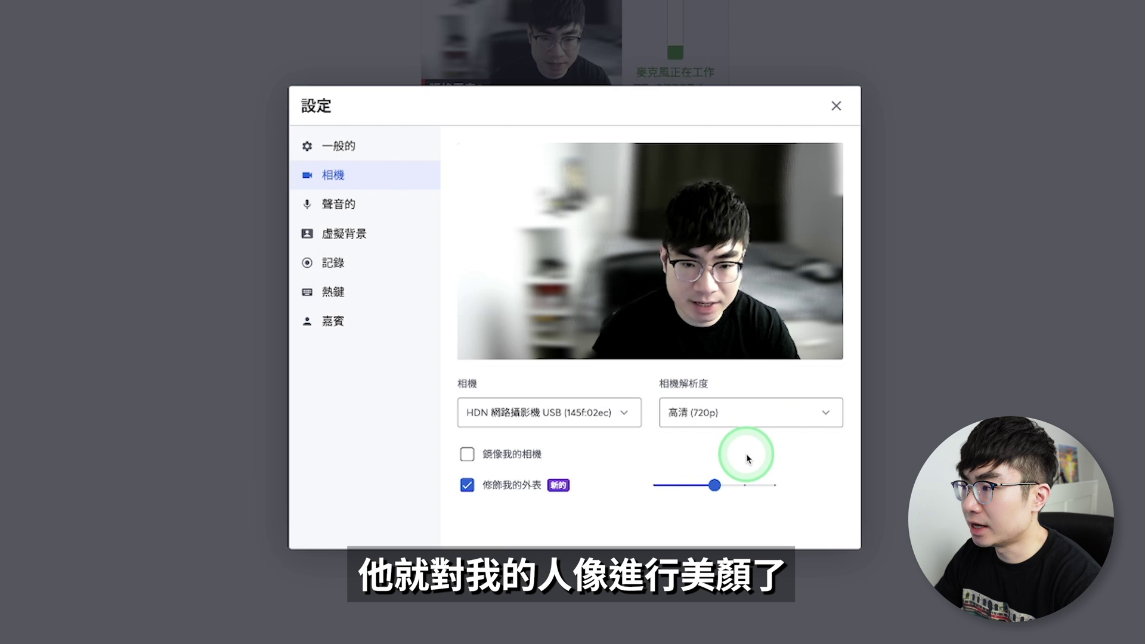
pyautogui.click(742, 485)
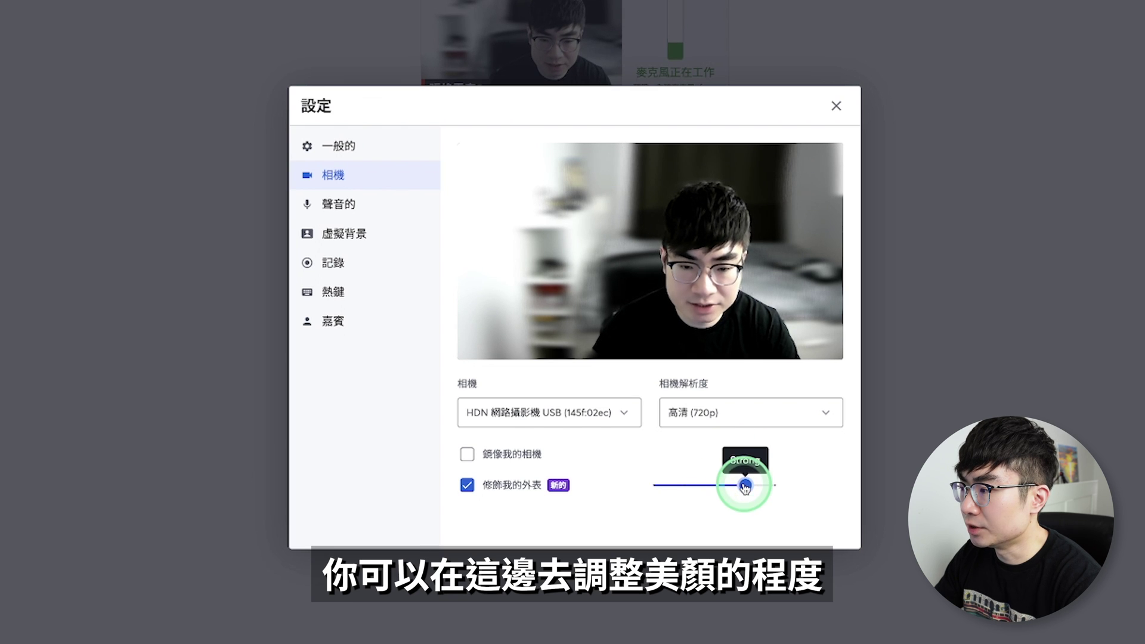
# Examine the microphone and speaker choices in the audio settings
pyautogui.click(382, 203)
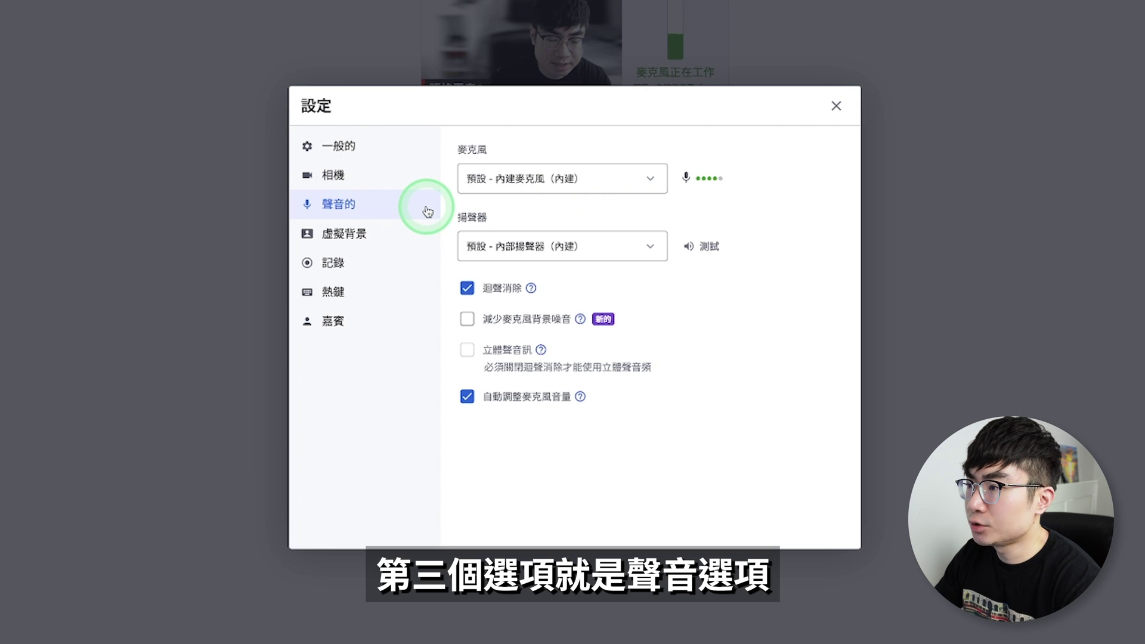
pyautogui.click(476, 182)
pyautogui.click(656, 154)
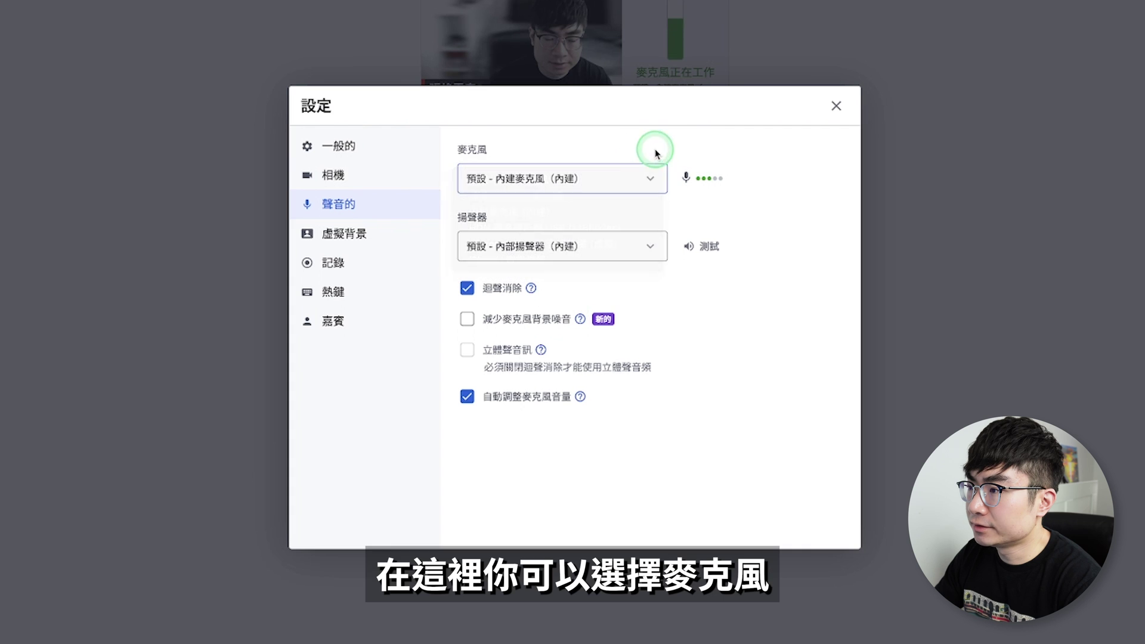
pyautogui.click(650, 248)
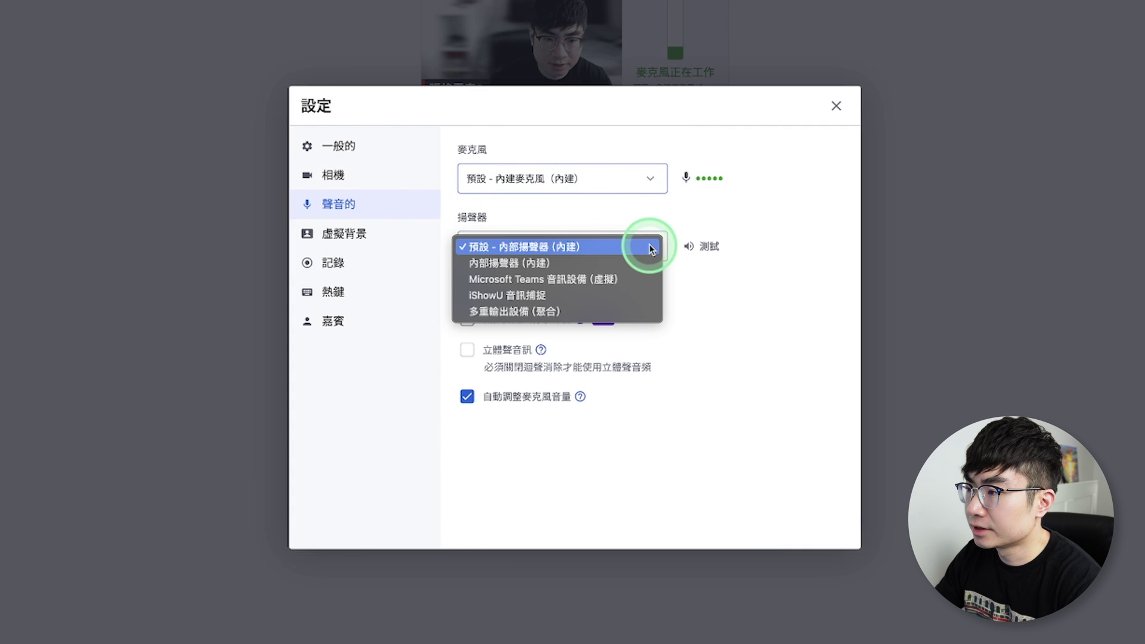
pyautogui.click(744, 324)
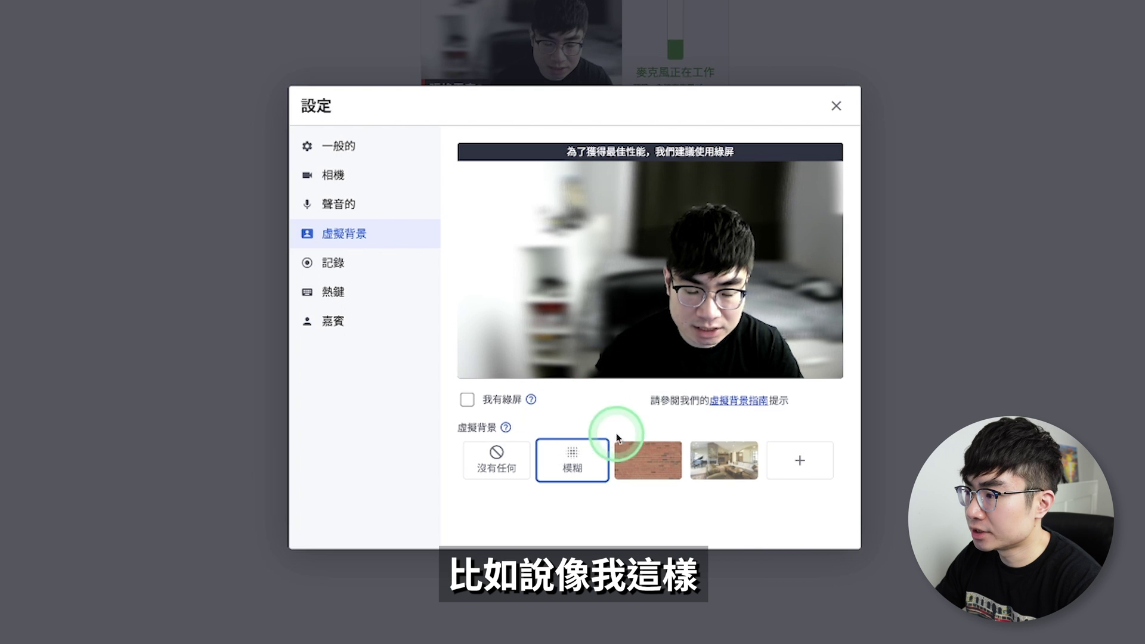
# Try the brick wall and living room virtual backgrounds, and switch back to the blurred background
pyautogui.click(647, 463)
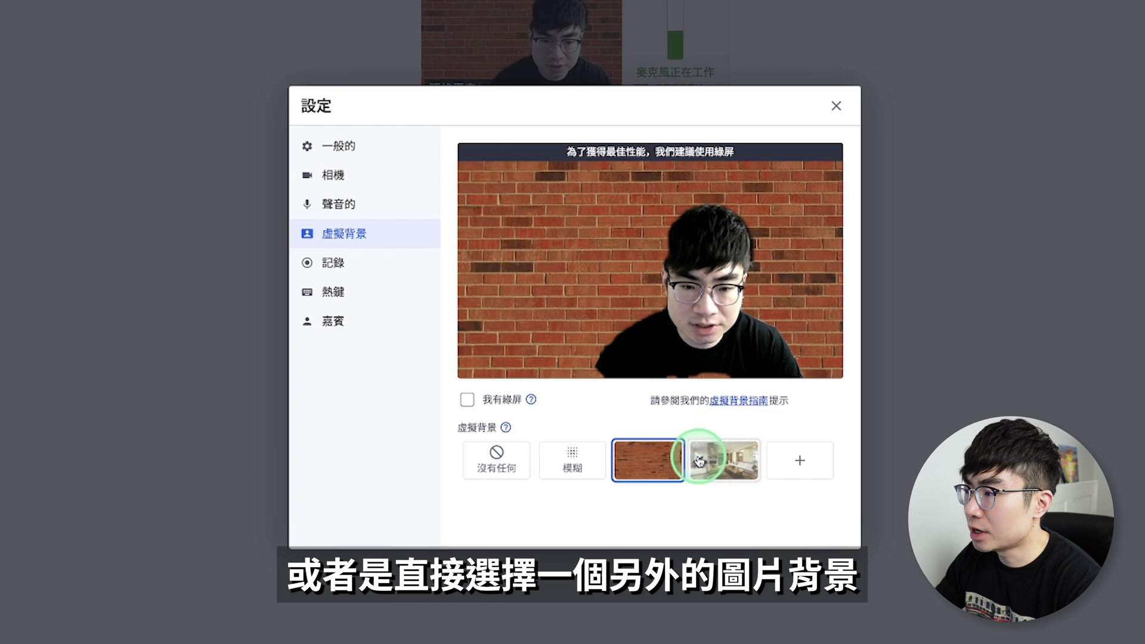
pyautogui.click(720, 466)
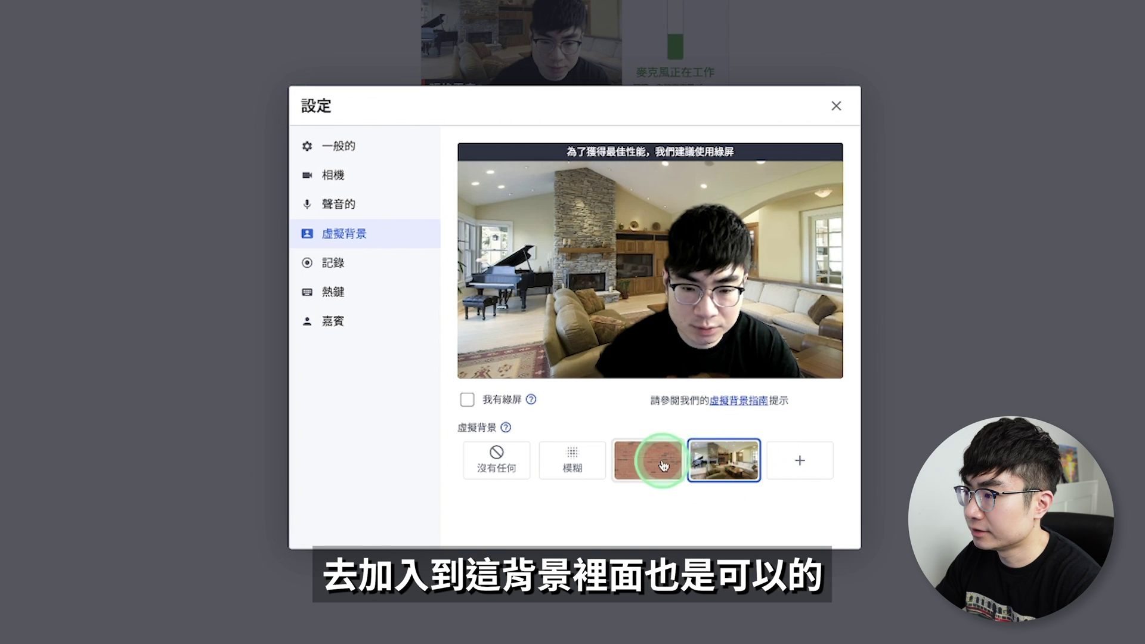
pyautogui.click(581, 460)
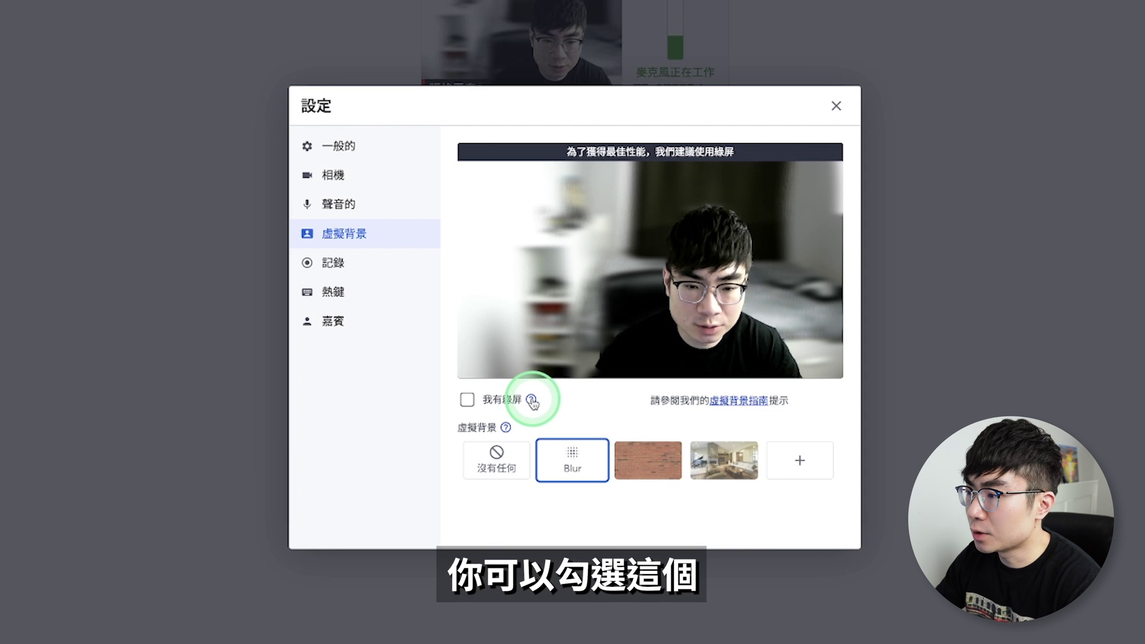
# Examine the local recording option, the hotkey assignments and the guest settings
pyautogui.click(370, 265)
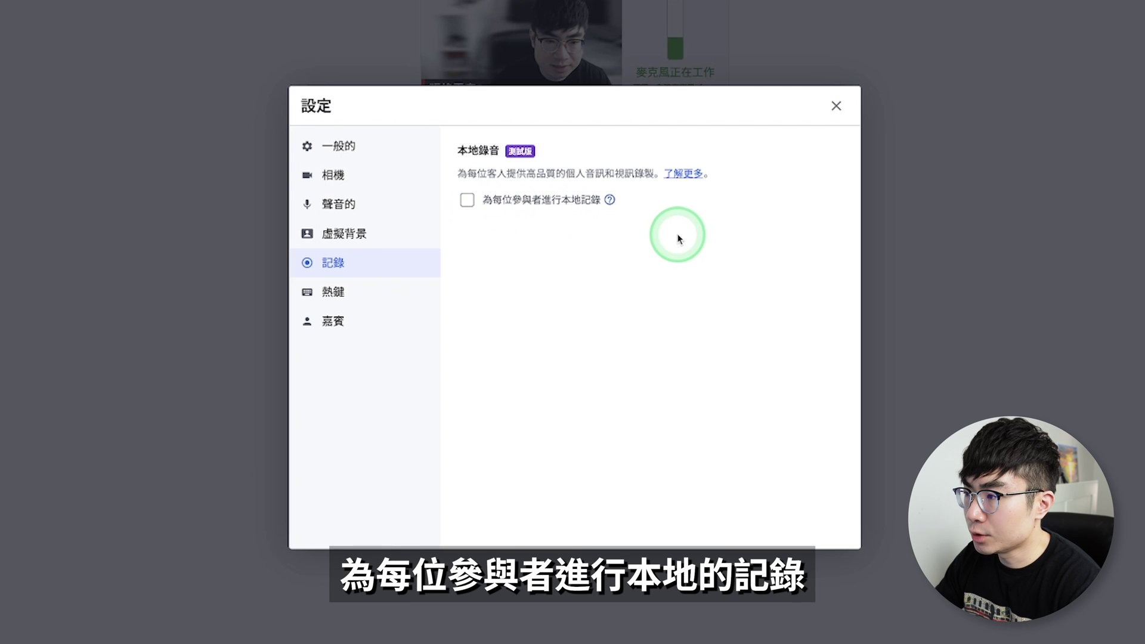
pyautogui.moveTo(610, 203)
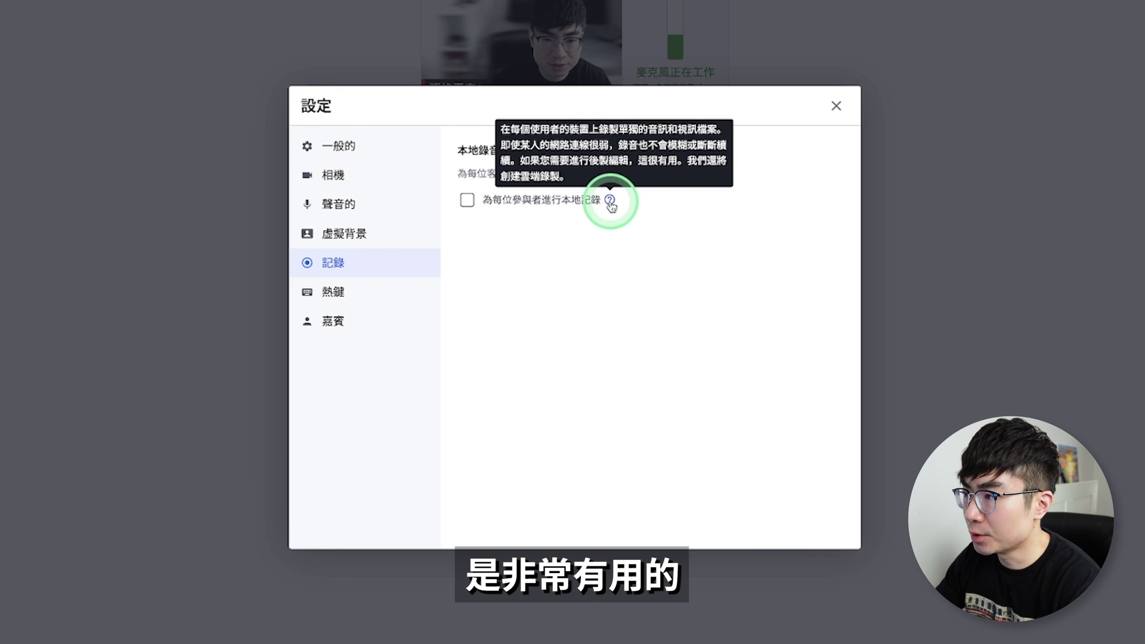
pyautogui.click(349, 292)
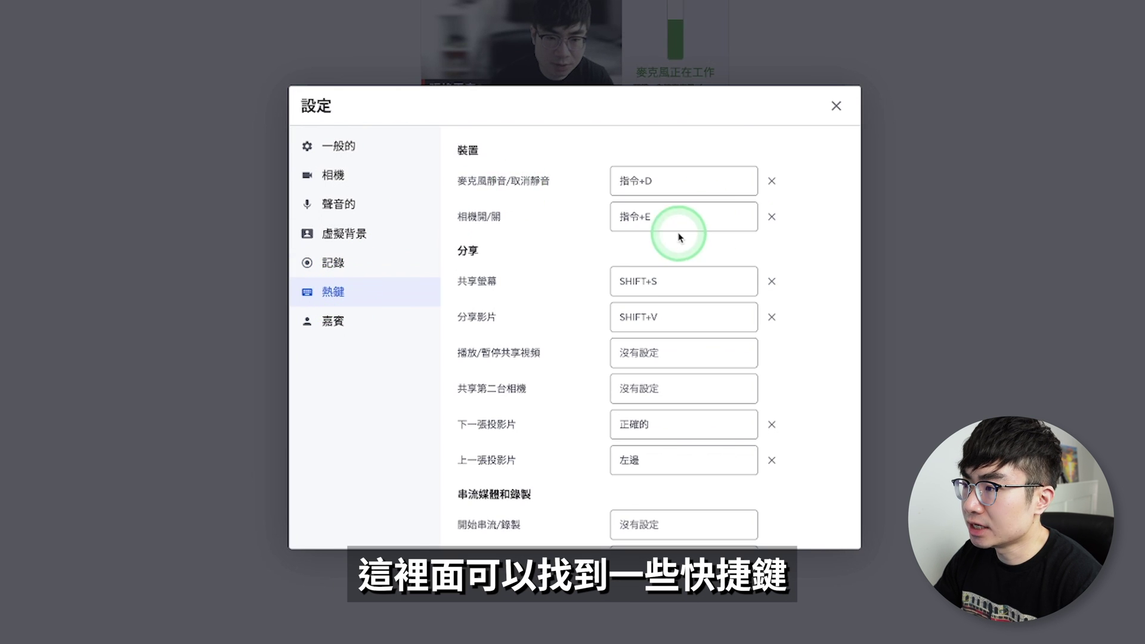
pyautogui.scroll(-5, 611, 251)
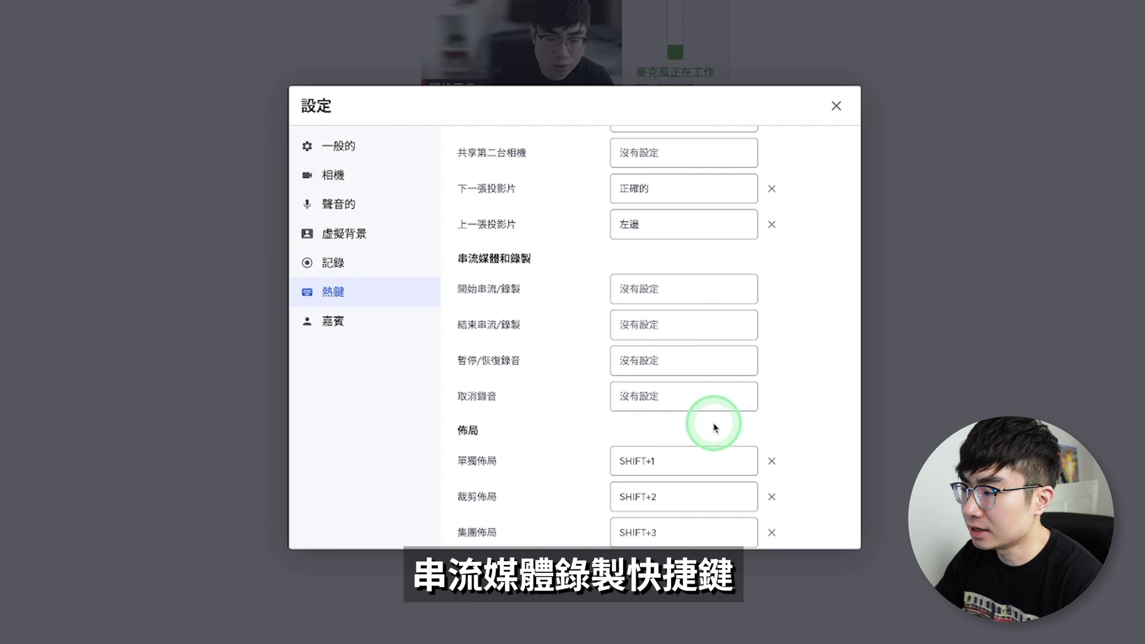
pyautogui.scroll(-3, 552, 408)
pyautogui.scroll(8, 549, 292)
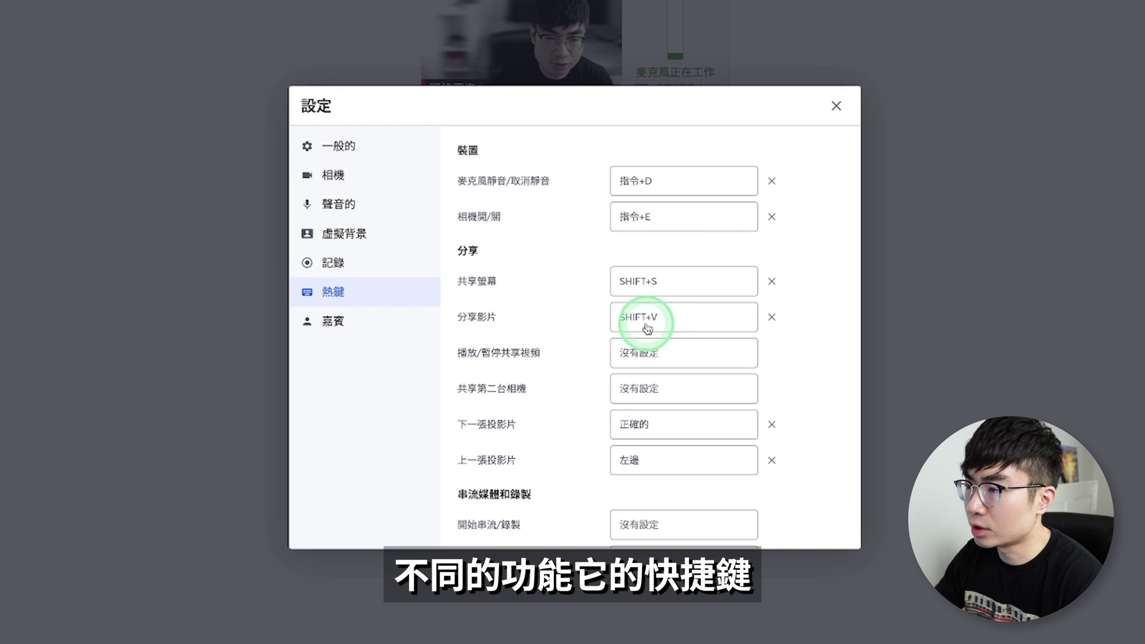
pyautogui.click(352, 322)
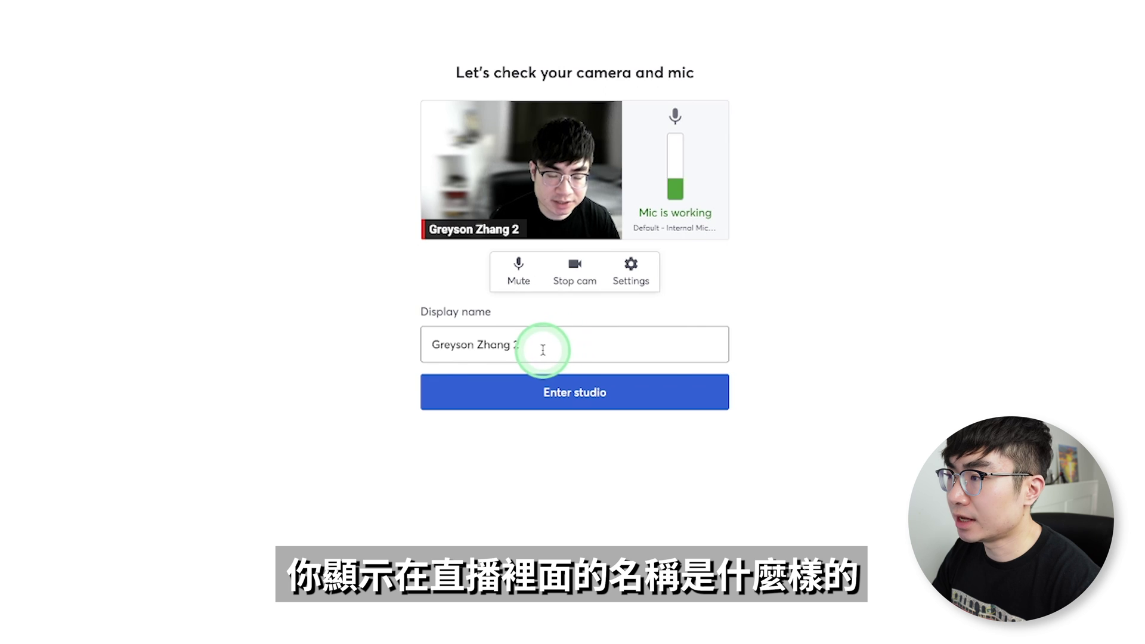
# Remove the trailing 2 from the display name
pyautogui.moveTo(540, 344); pyautogui.dragTo(511, 345)
pyautogui.press('BackSpace')
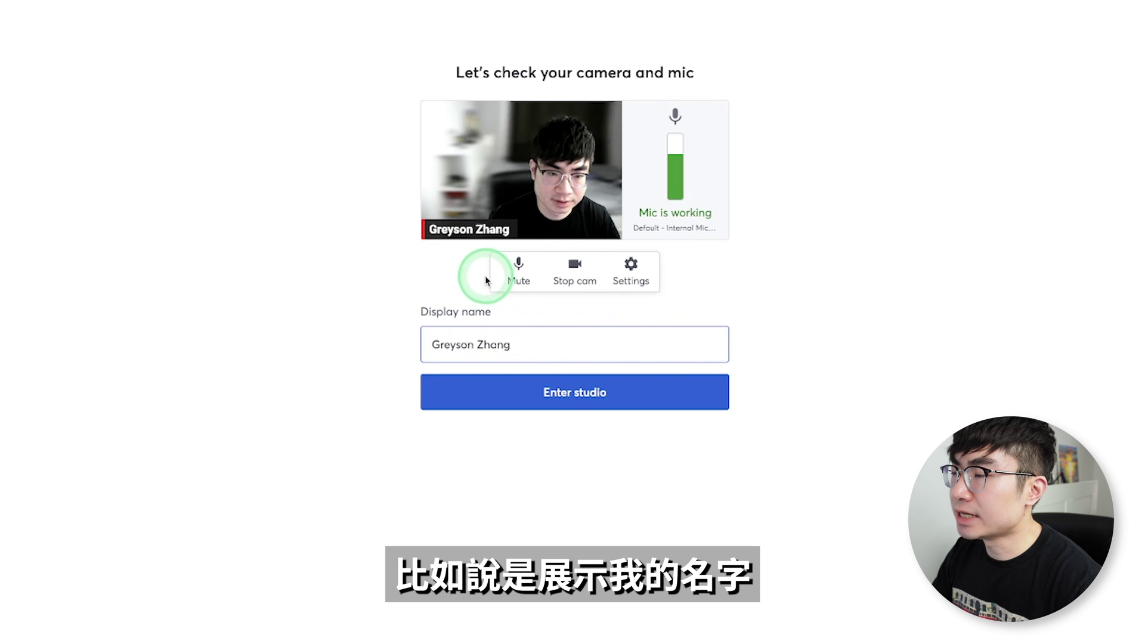
# Enter the studio and add the host's own camera and audio to the stage
pyautogui.click(623, 394)
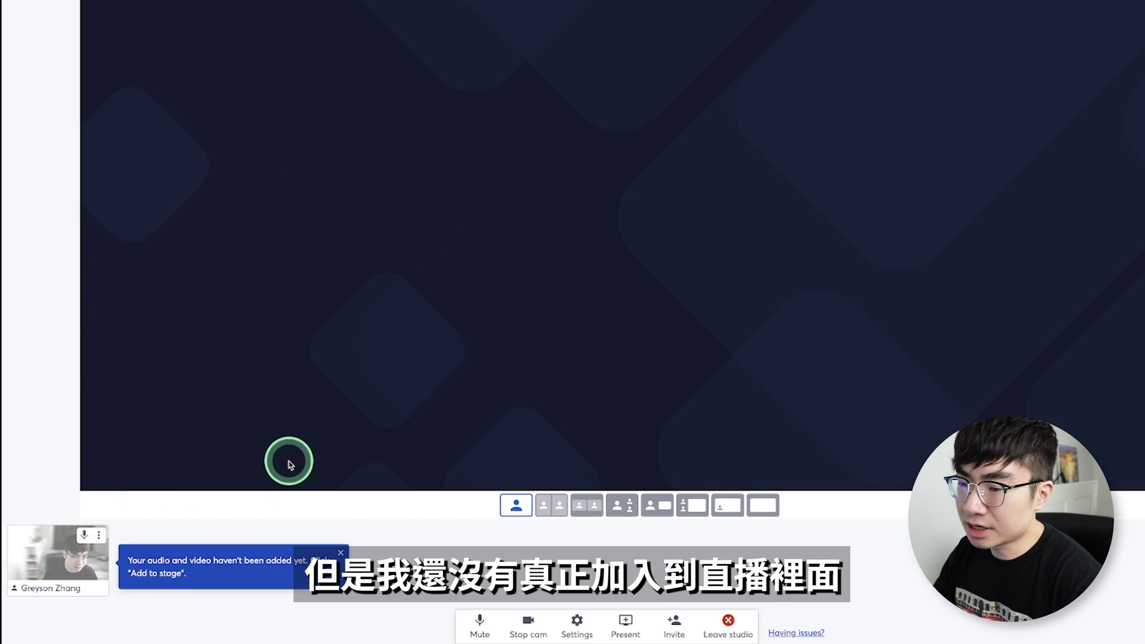
pyautogui.moveTo(77, 579)
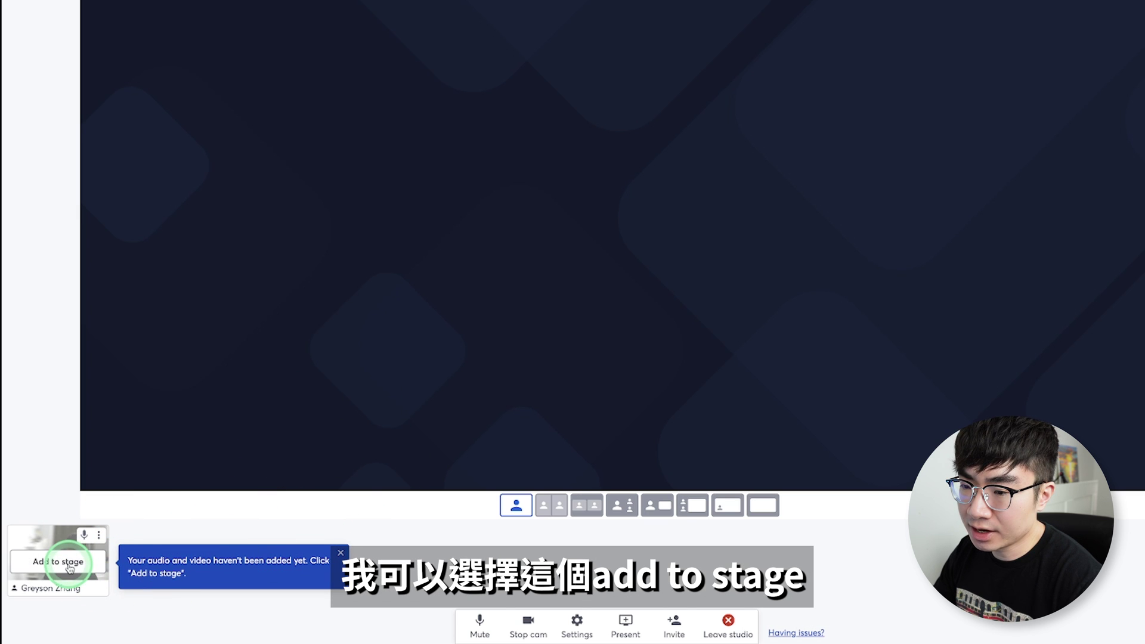
pyautogui.click(70, 566)
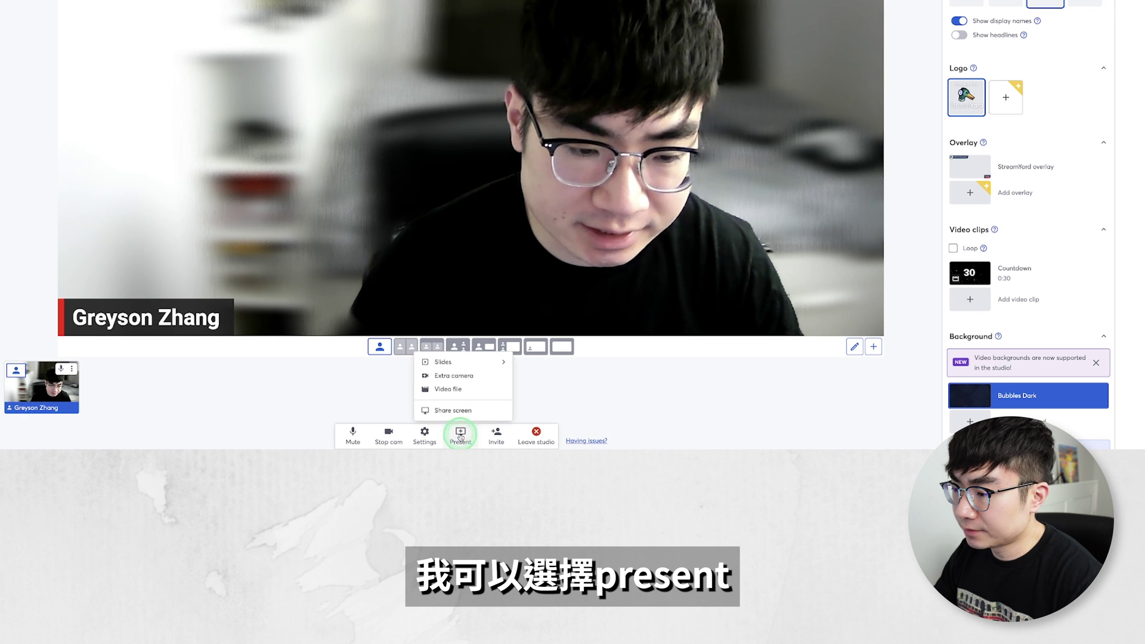
# Check the window and entire-screen sources for screen sharing, and share the YouTube channel's Chrome tab with its audio
pyautogui.click(461, 437)
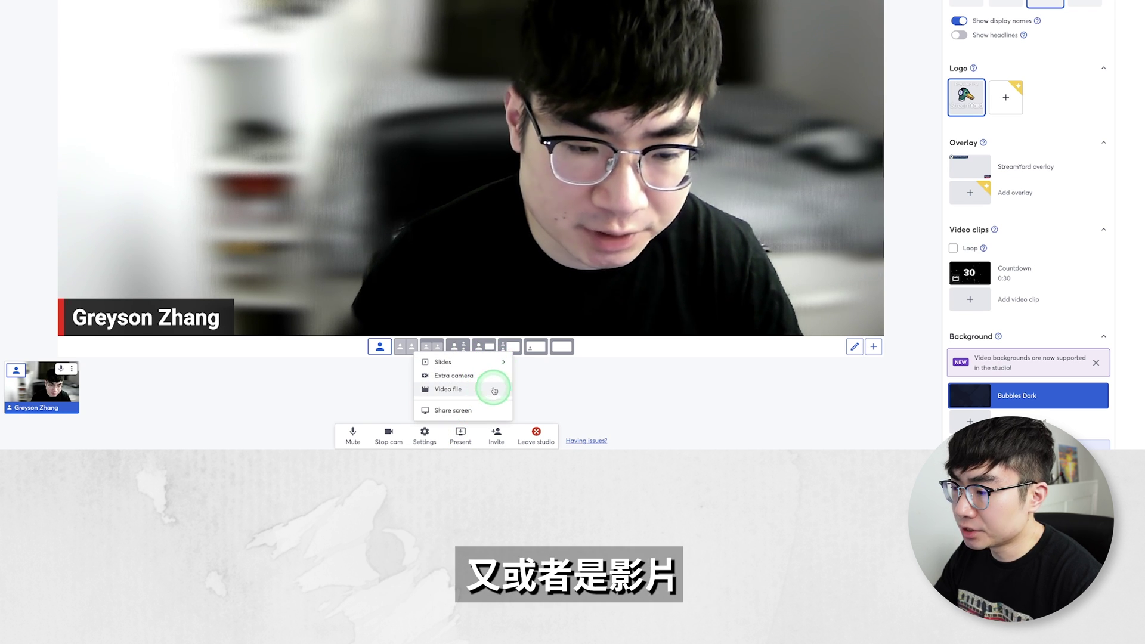
pyautogui.click(493, 416)
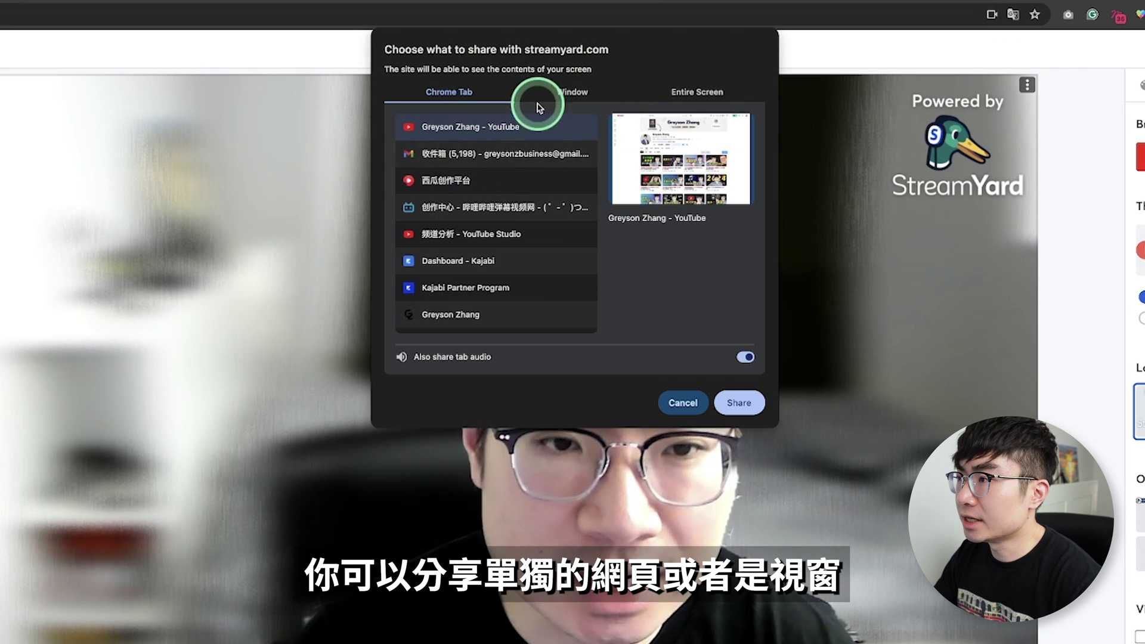
pyautogui.click(573, 96)
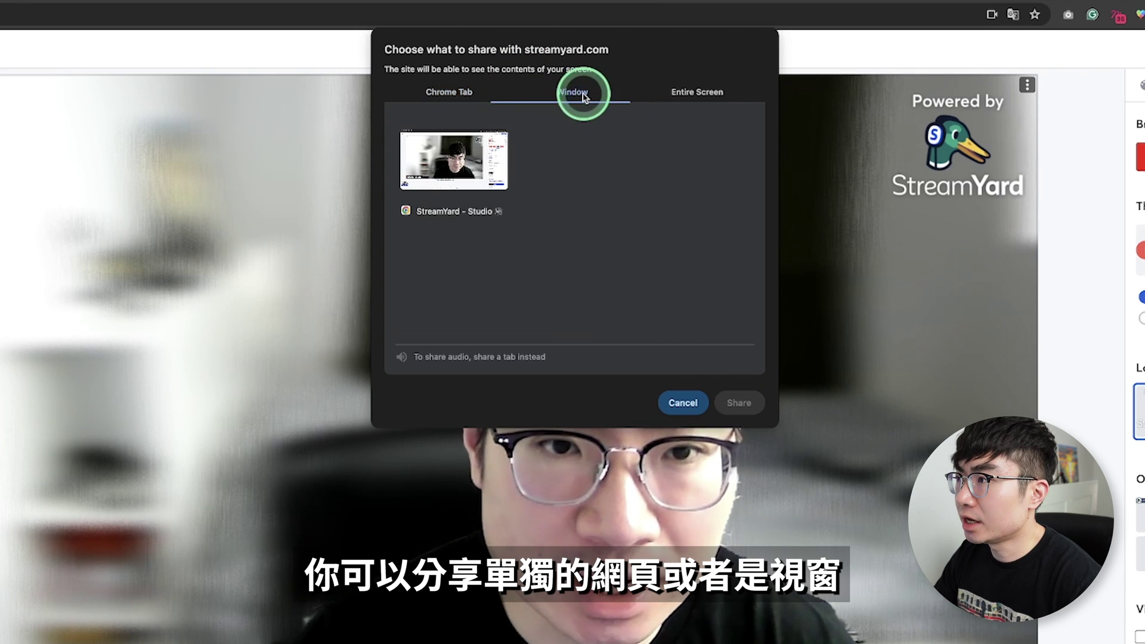
pyautogui.click(697, 92)
pyautogui.click(449, 92)
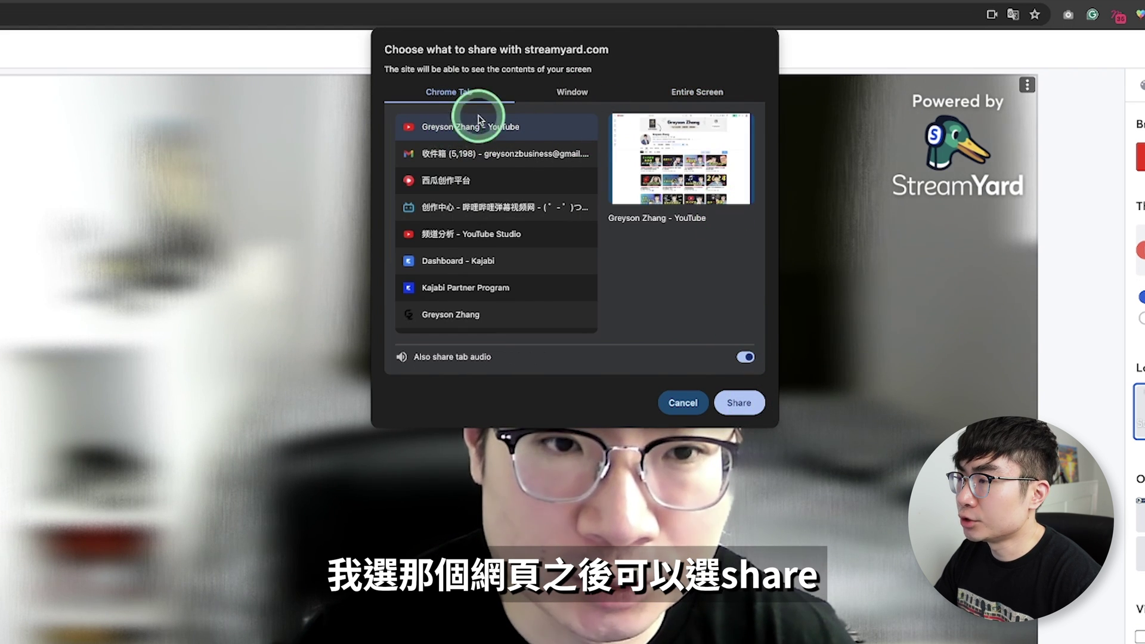
pyautogui.click(745, 403)
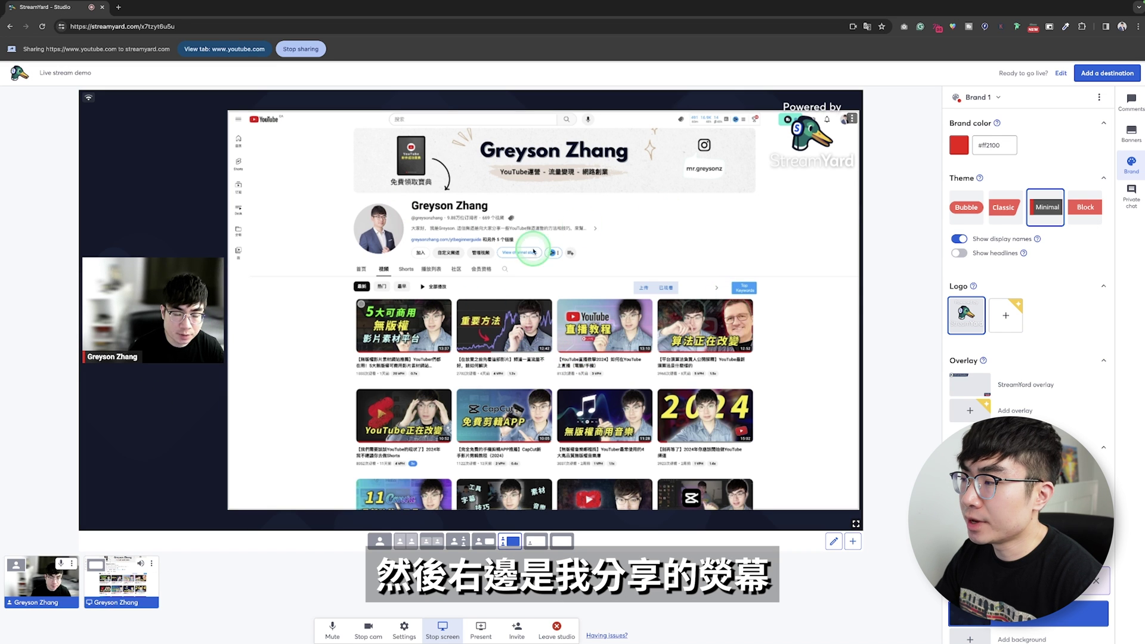
# Try the layouts with the camera in the corner and with the shared screen only, and switch to the large camera with overlapping screen layout
pyautogui.click(535, 541)
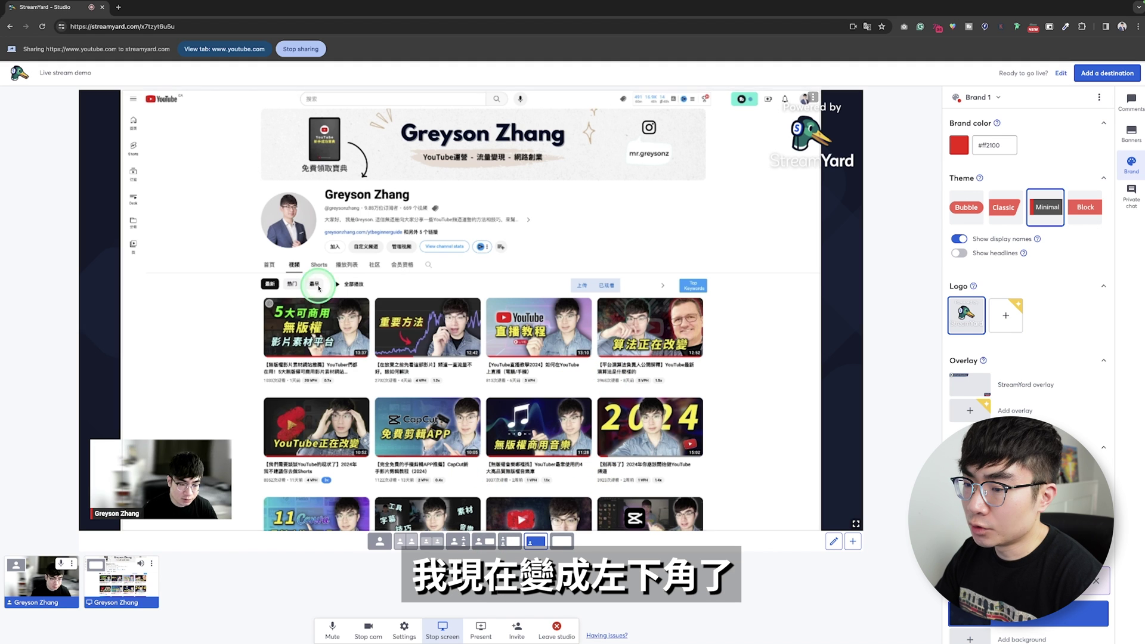
pyautogui.click(561, 541)
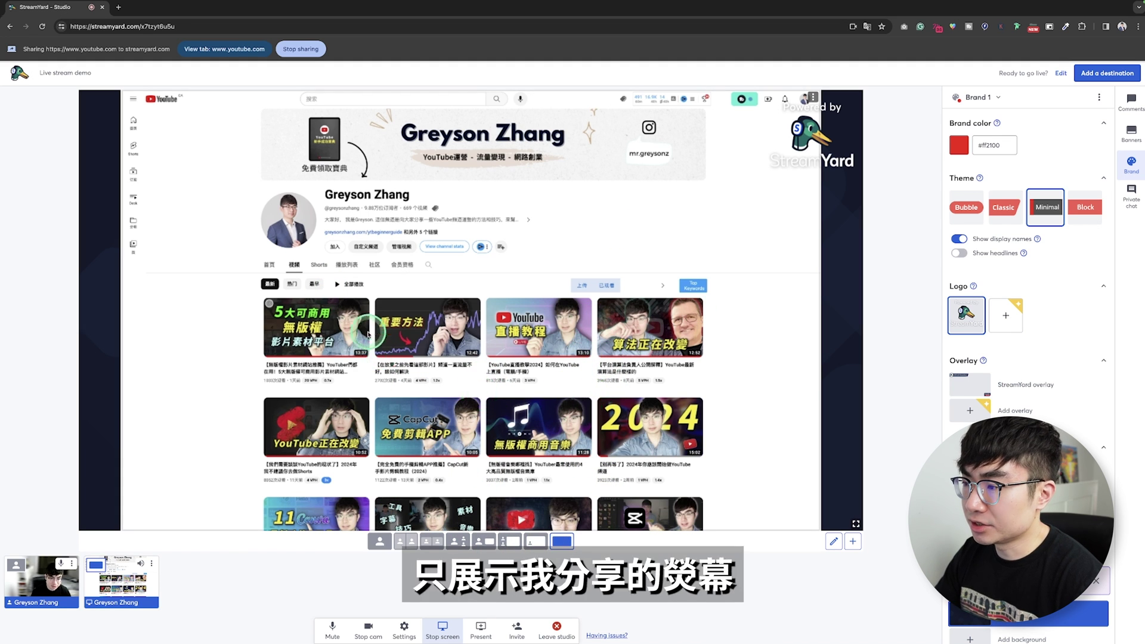
pyautogui.click(485, 541)
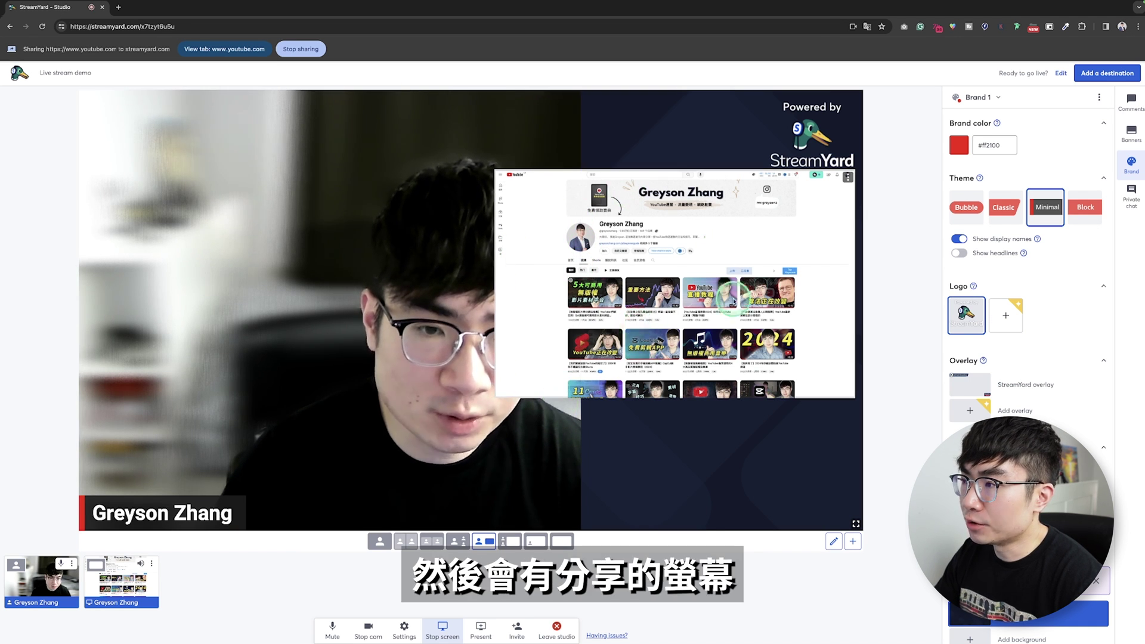
# Edit the current layout by shrinking the camera frame and centring it vertically along the stage's left edge
pyautogui.click(835, 541)
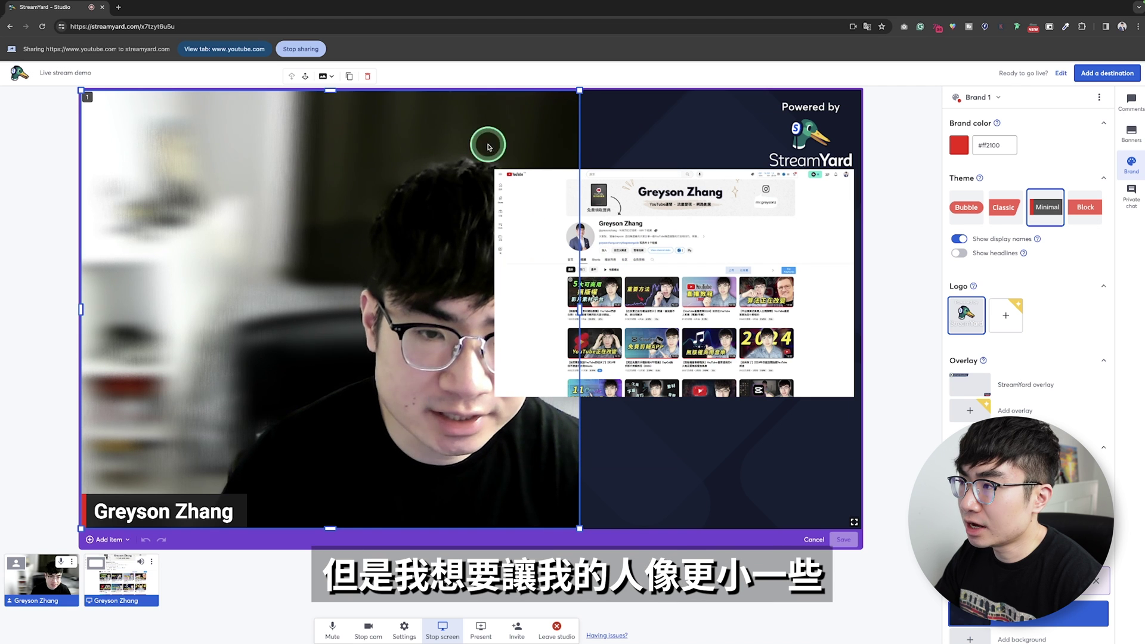
pyautogui.moveTo(580, 91); pyautogui.dragTo(414, 197)
pyautogui.moveTo(314, 288); pyautogui.dragTo(314, 209)
# Widen the shared screen's frame leftwards until it meets the camera frame, and save the layout
pyautogui.click(559, 281)
pyautogui.click(512, 311)
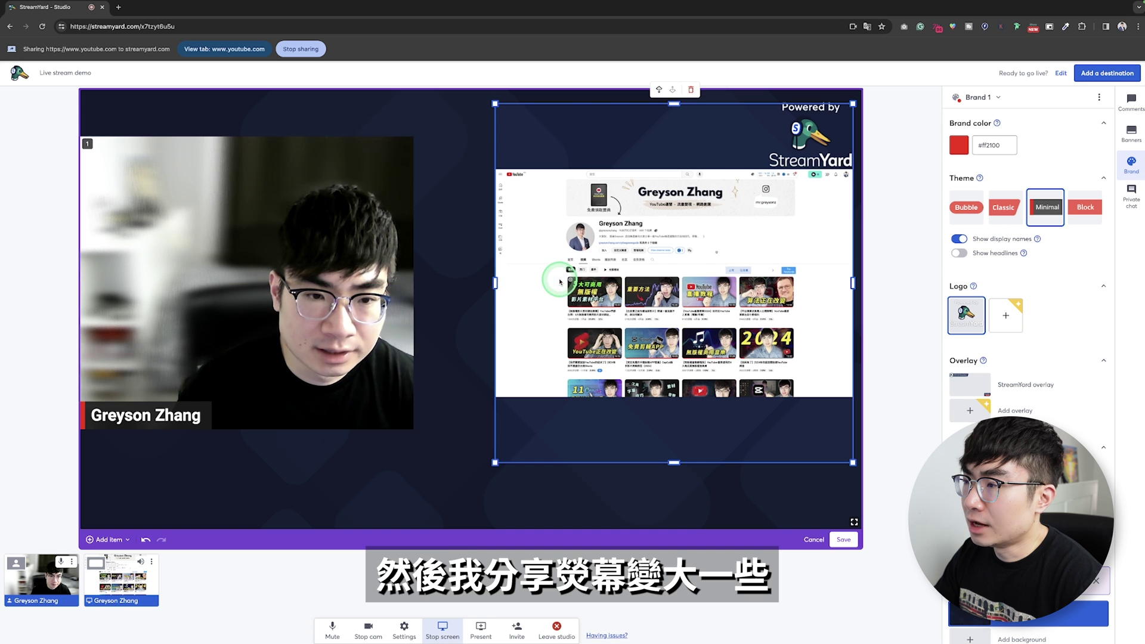
pyautogui.moveTo(495, 284); pyautogui.dragTo(414, 284)
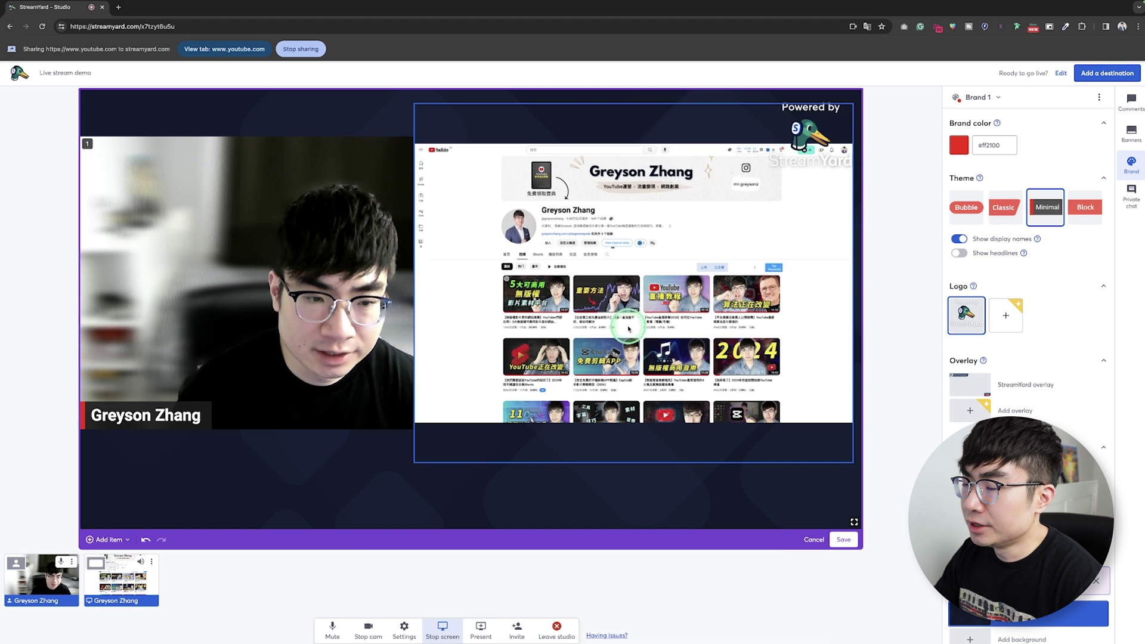
pyautogui.click(675, 506)
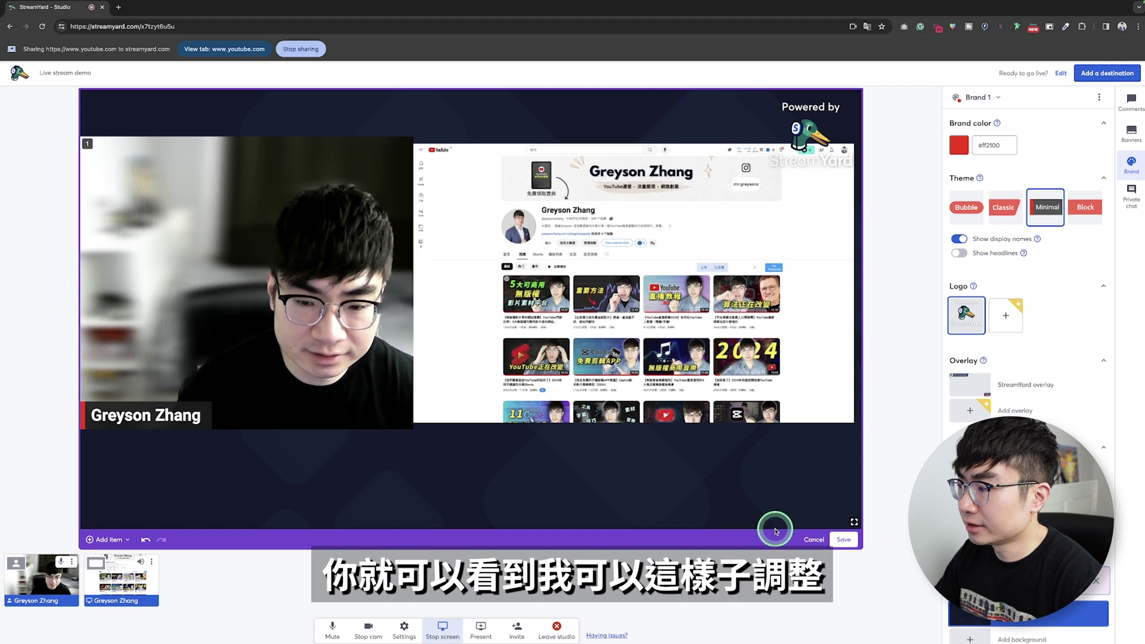
pyautogui.click(622, 411)
pyautogui.click(844, 539)
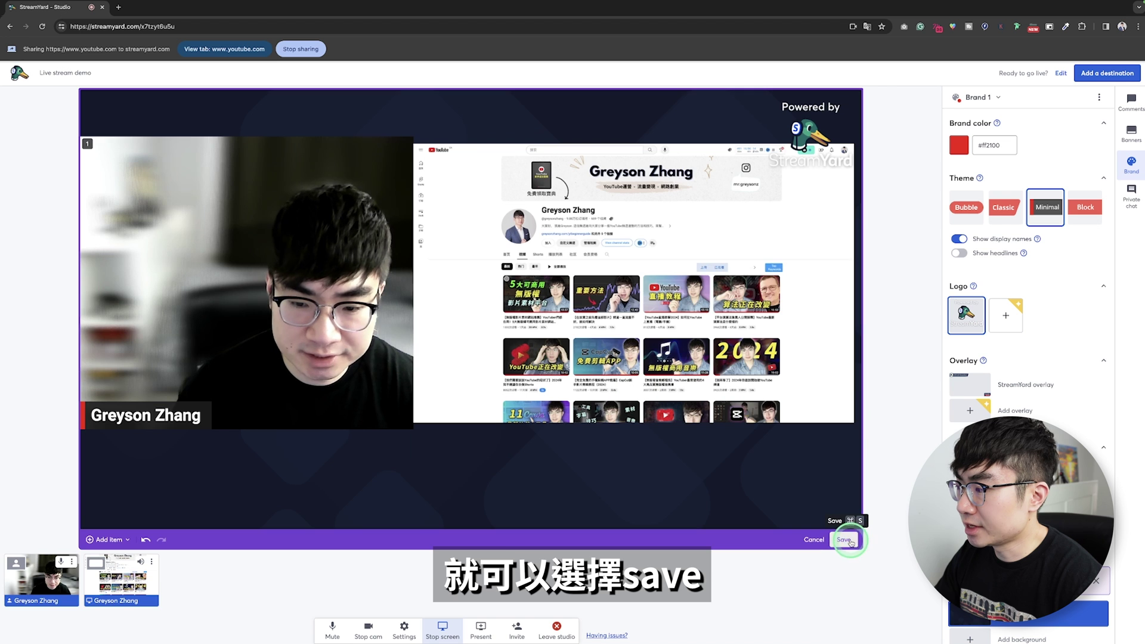
# Stop sharing the screen, and turn the camera off and back on
pyautogui.click(464, 540)
pyautogui.click(445, 619)
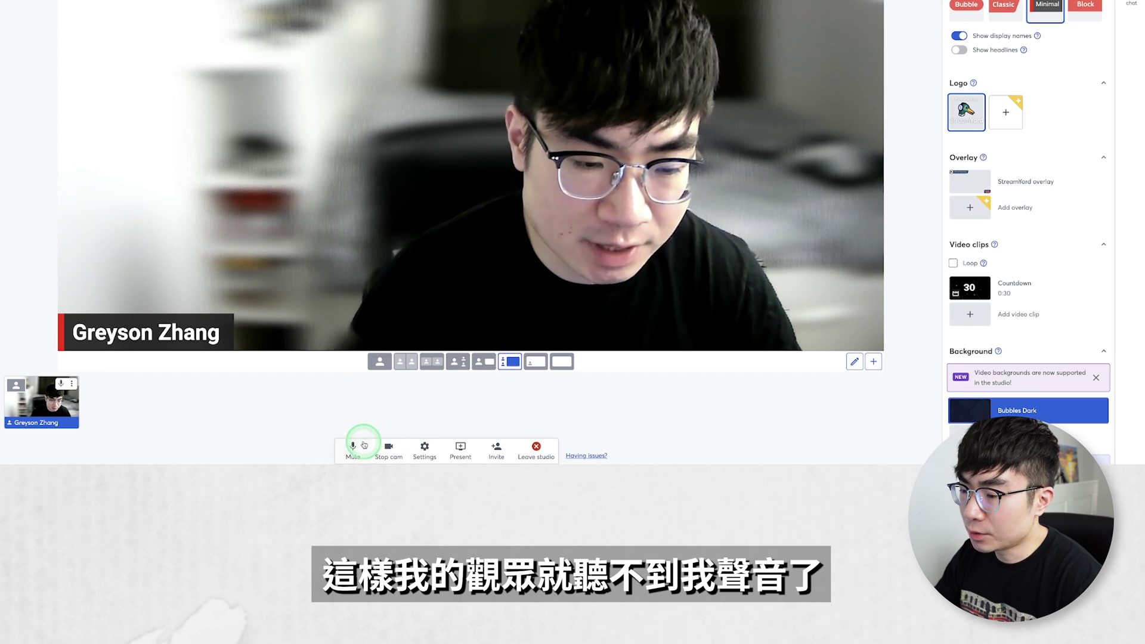
pyautogui.click(389, 447)
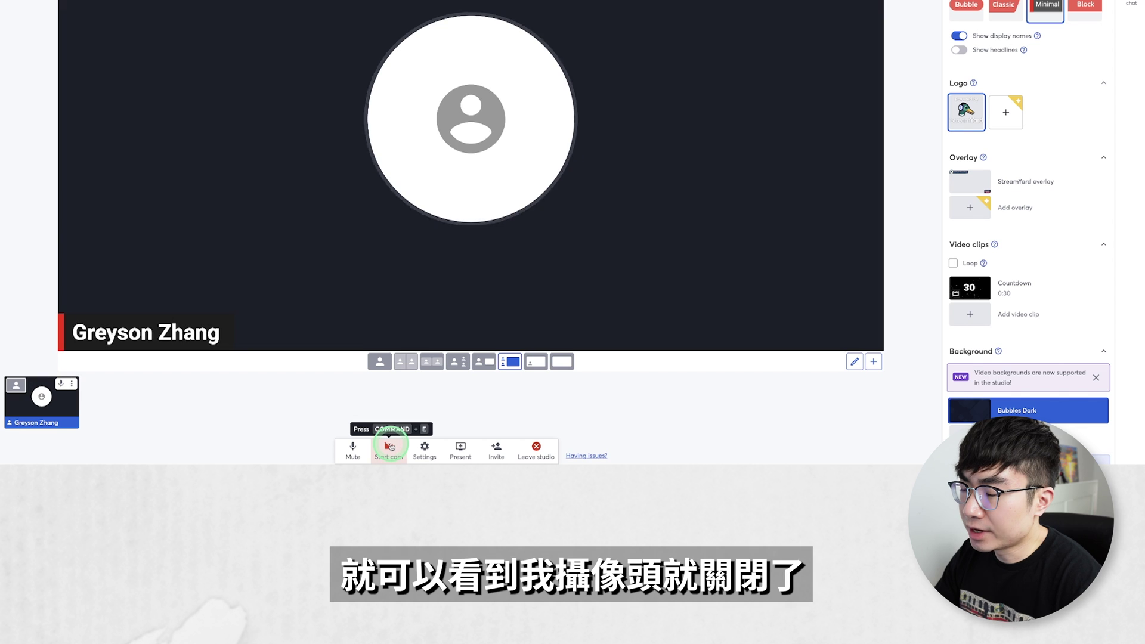
pyautogui.click(389, 447)
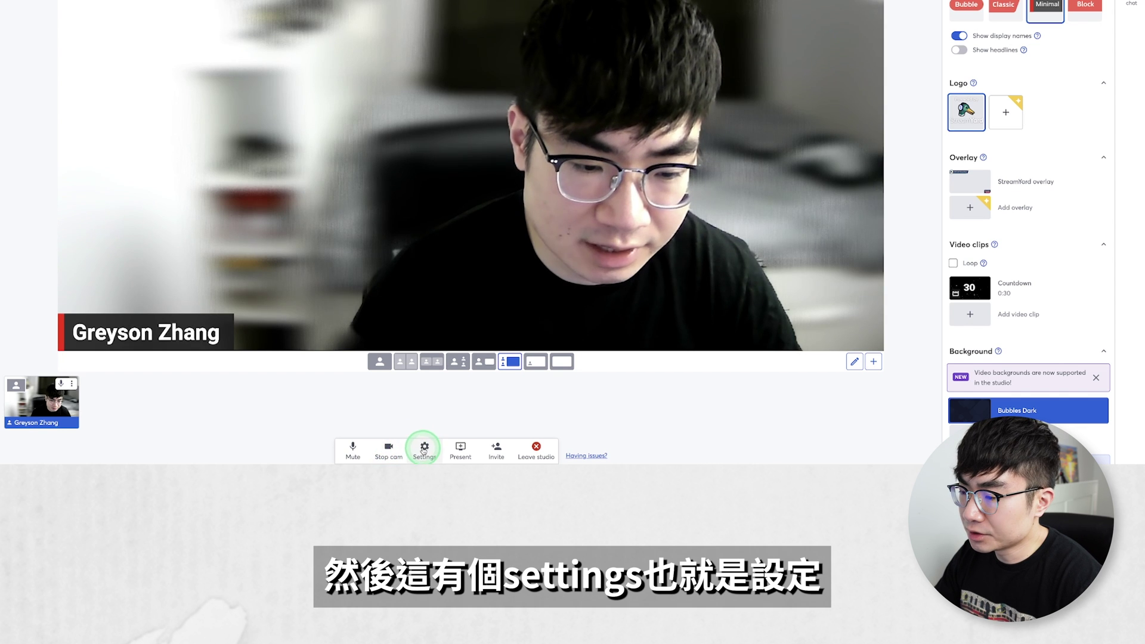
# Look at the studio's camera settings and the link and sharing options for inviting guests
pyautogui.click(423, 452)
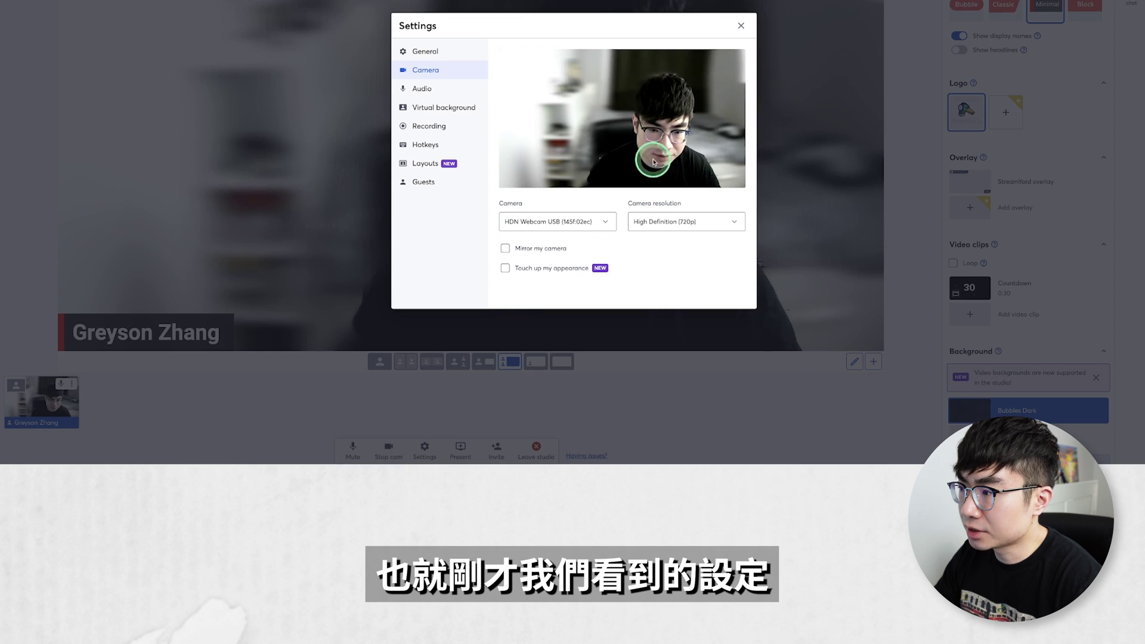
pyautogui.click(741, 26)
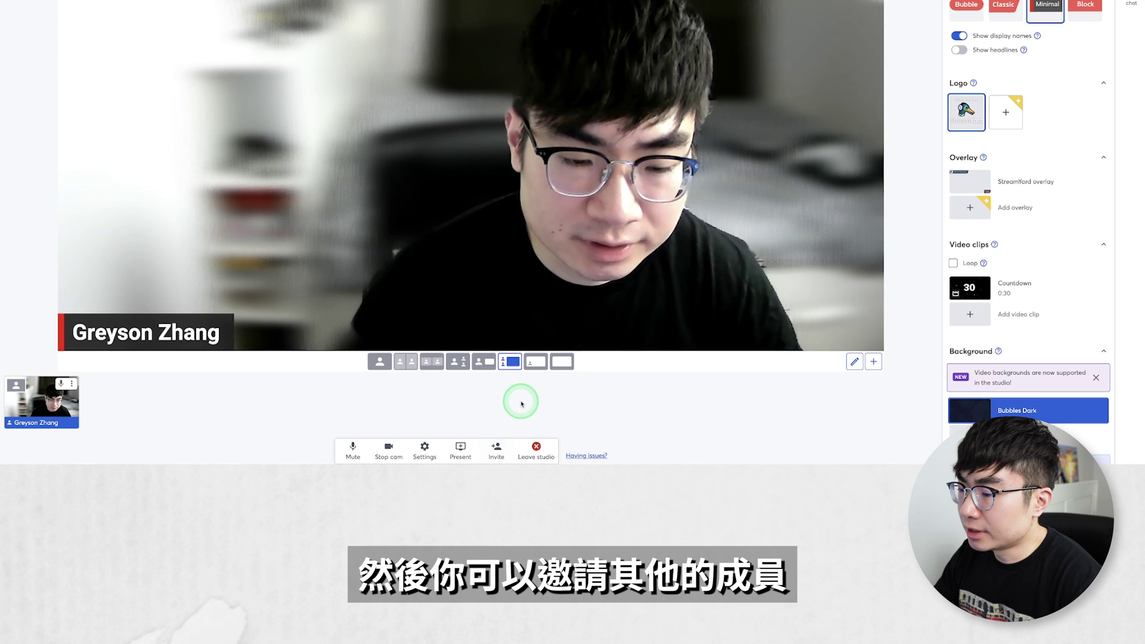
pyautogui.click(503, 451)
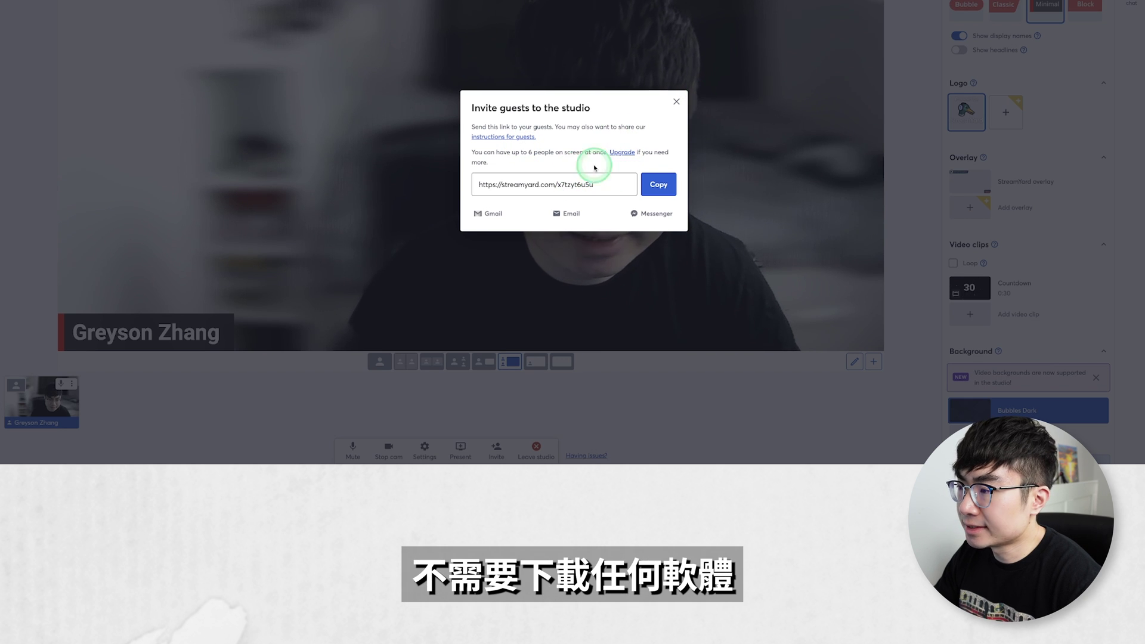
pyautogui.click(675, 102)
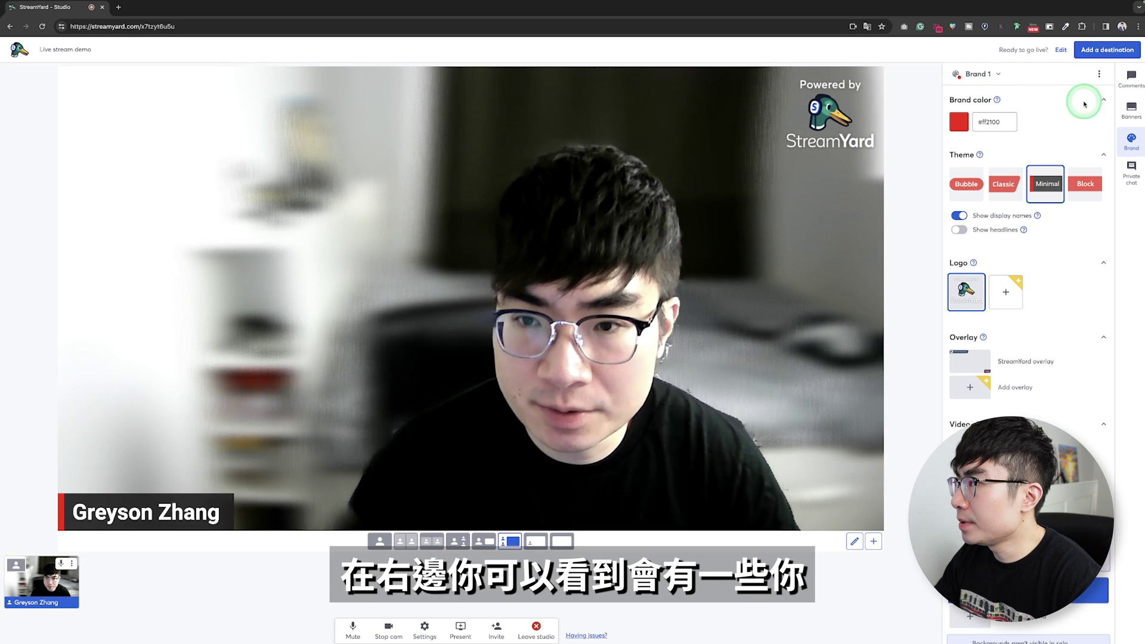
# Set the brand color to the turquoise #31cabf and the theme to Bubble
pyautogui.click(1025, 142)
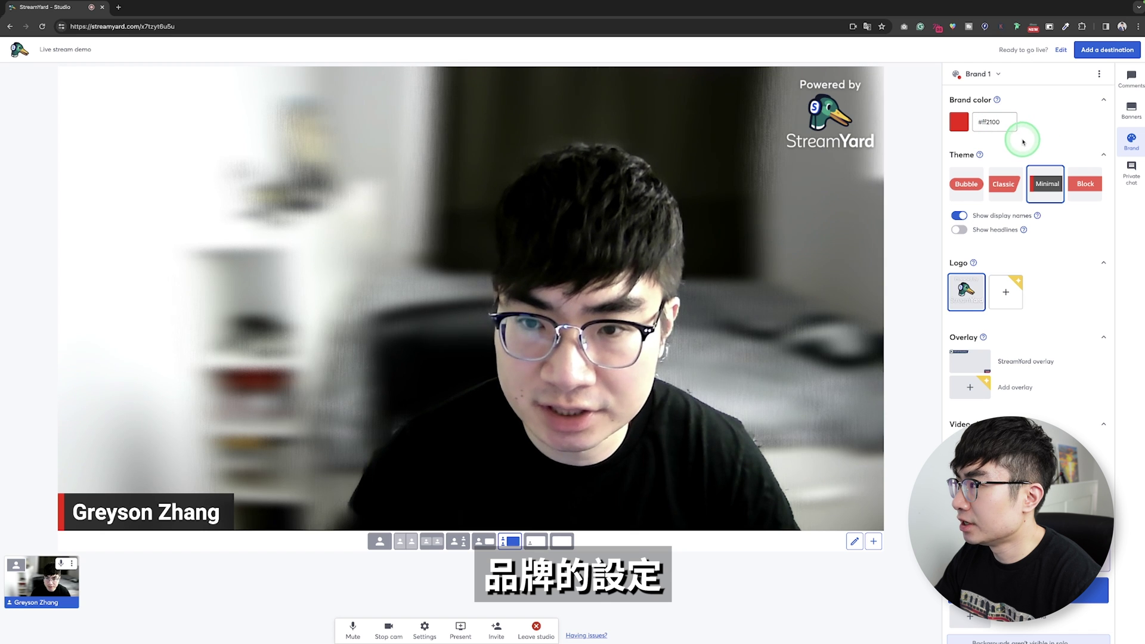
pyautogui.click(954, 122)
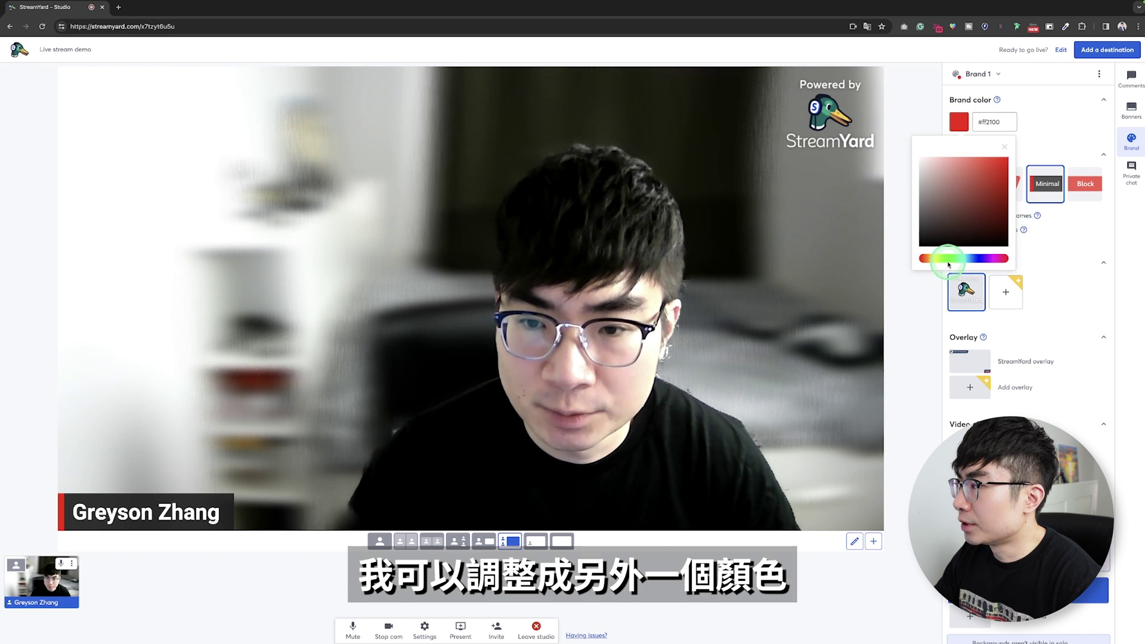
pyautogui.click(959, 259)
pyautogui.click(999, 163)
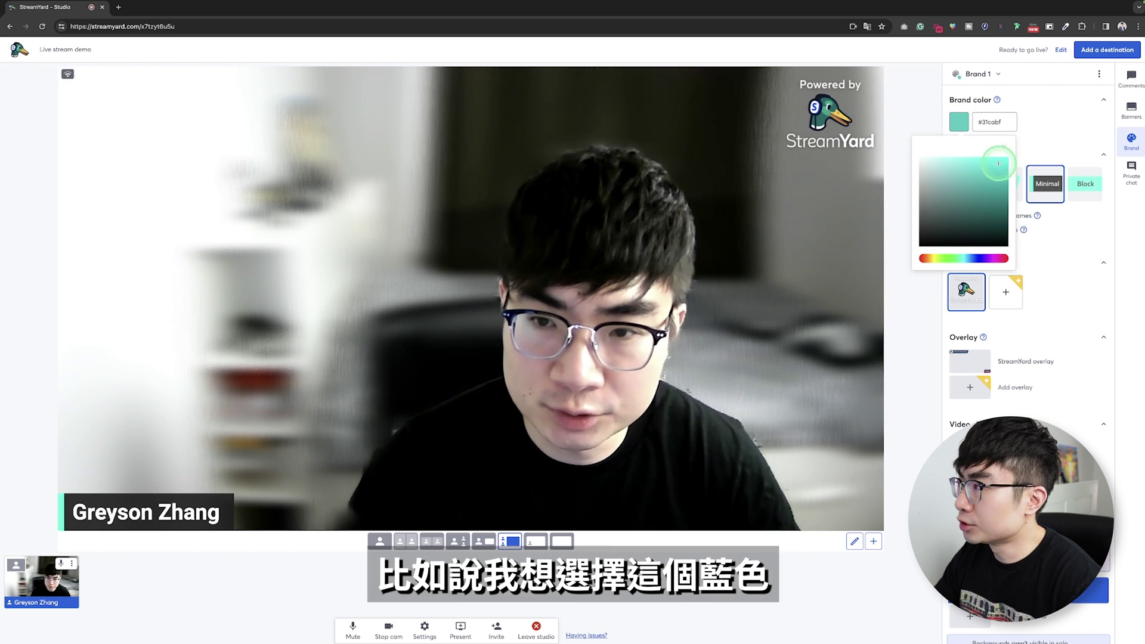
pyautogui.click(1048, 130)
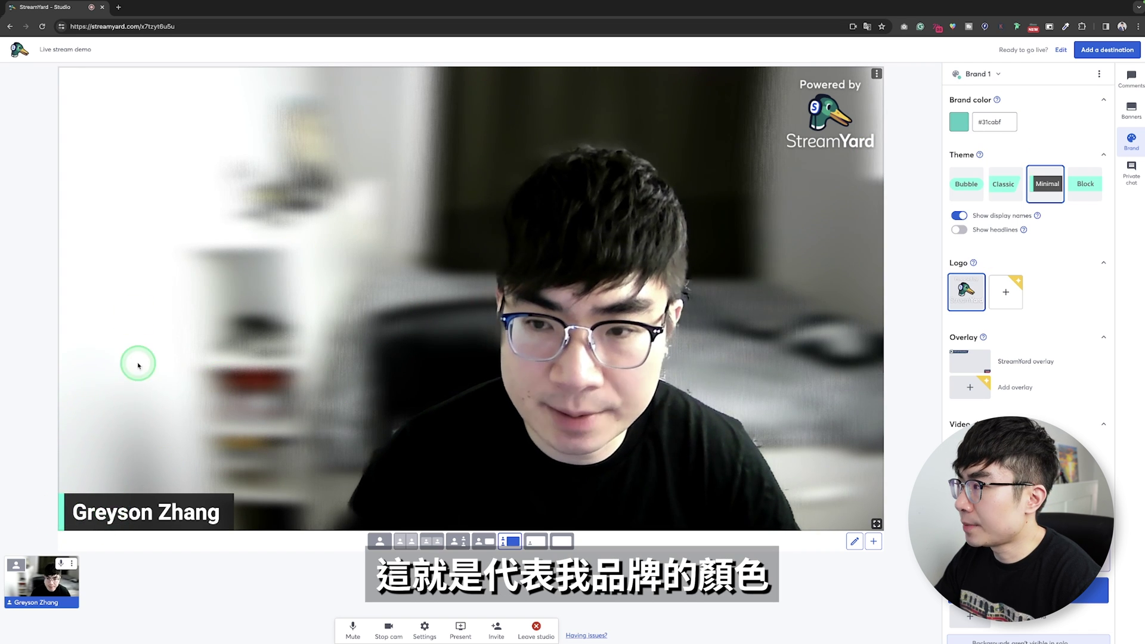
pyautogui.click(973, 193)
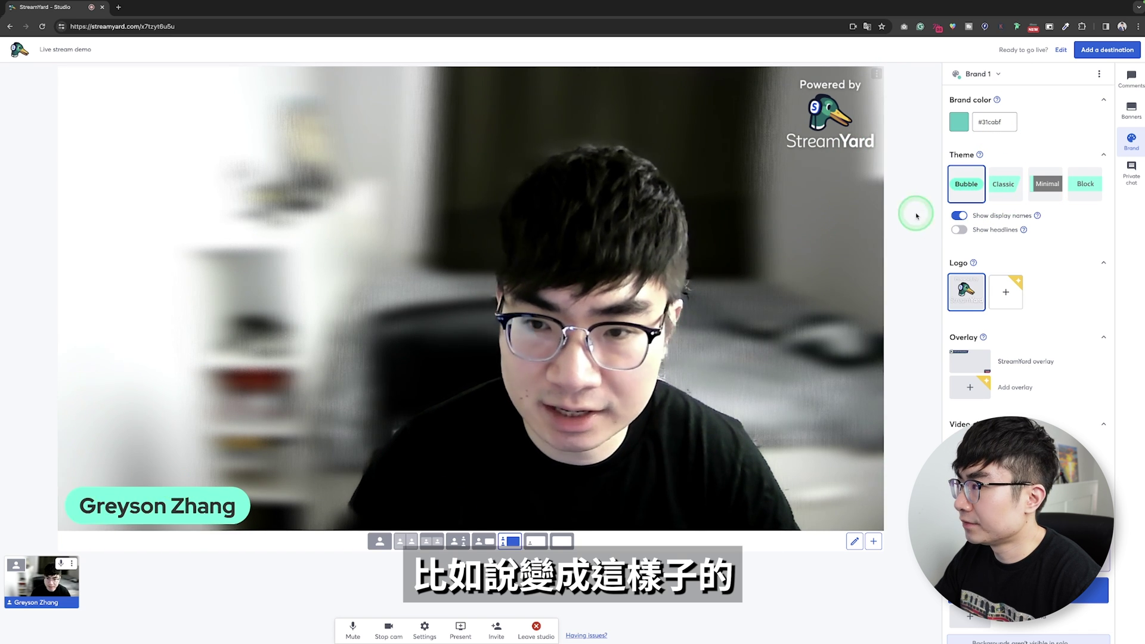
# Try the Classic and Minimal themes, and set the brand theme to Block
pyautogui.click(1003, 187)
pyautogui.click(1053, 197)
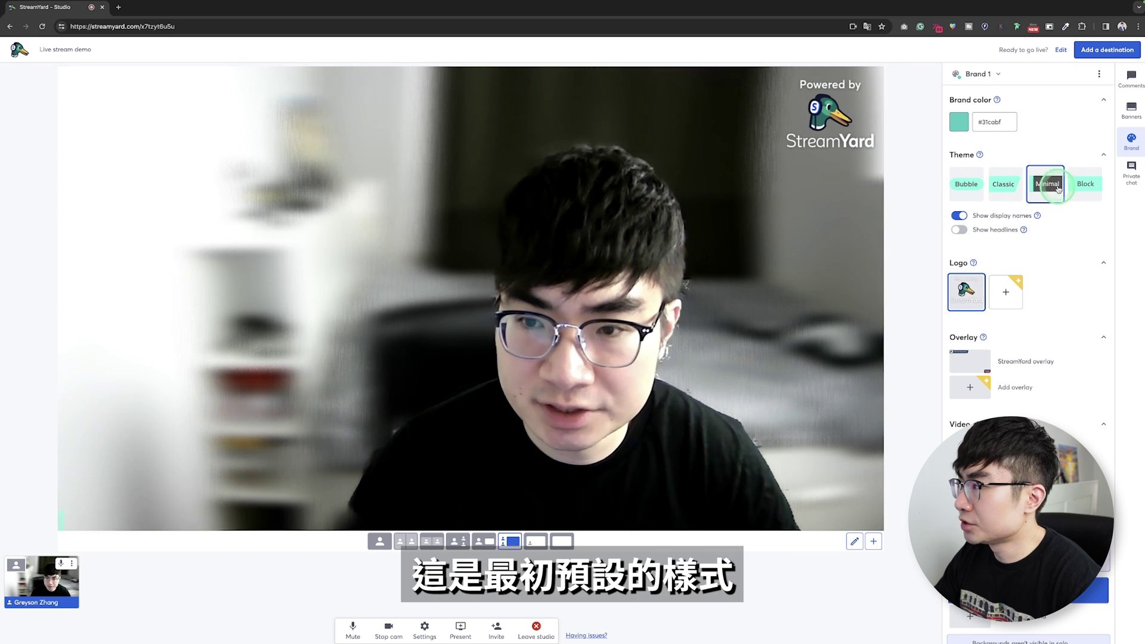
pyautogui.click(1085, 184)
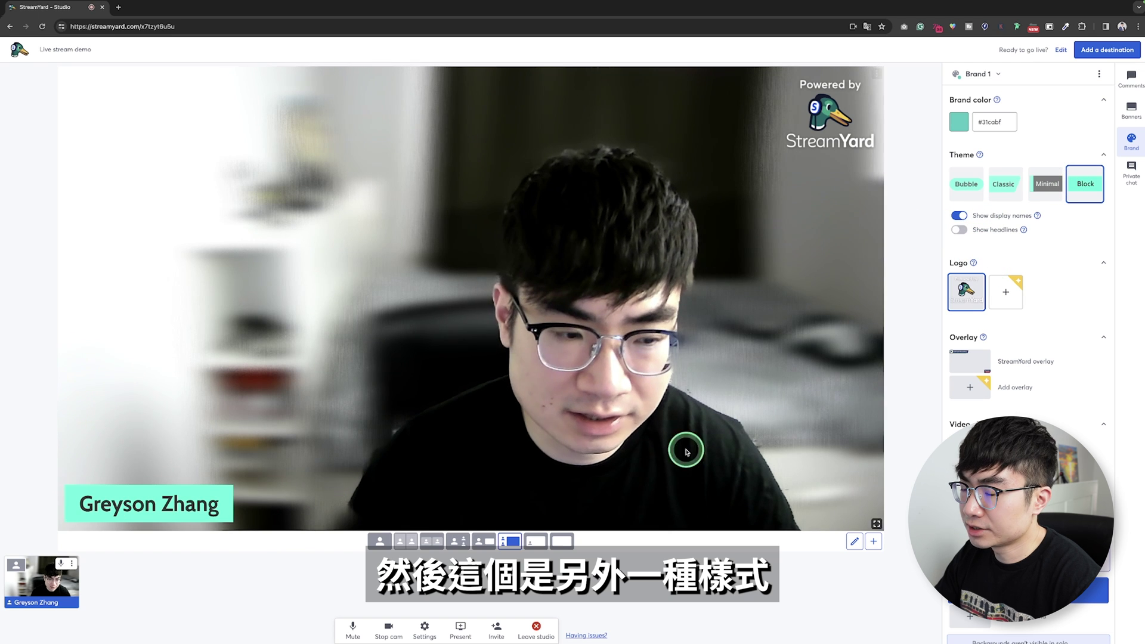
# Switch the display names off and back on, and enable headlines
pyautogui.click(961, 217)
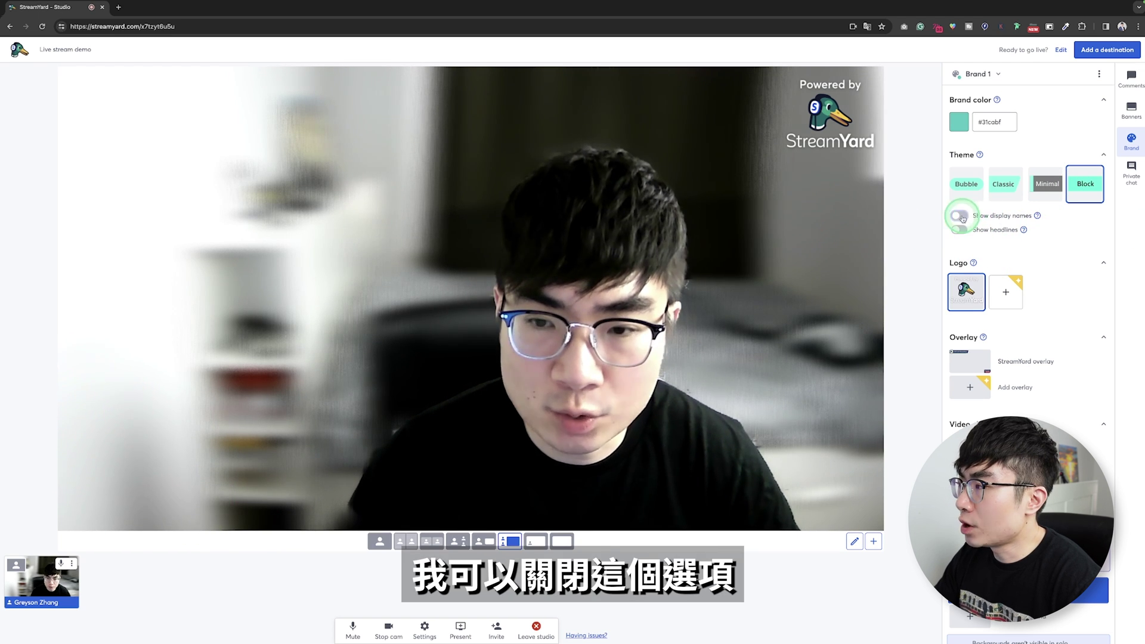
pyautogui.click(961, 216)
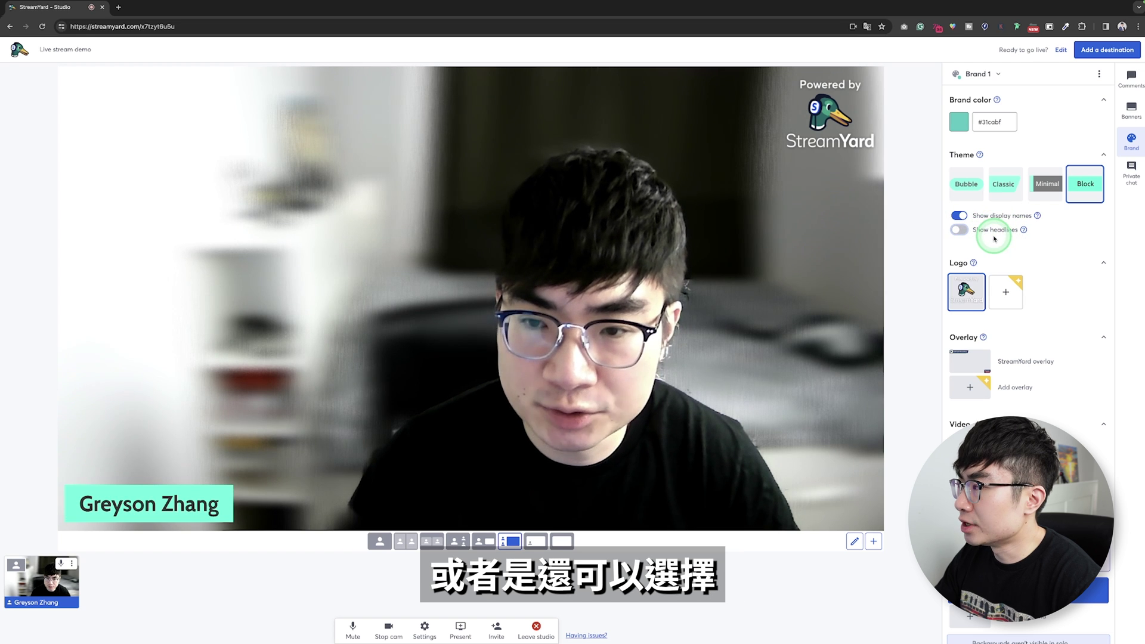
pyautogui.click(970, 234)
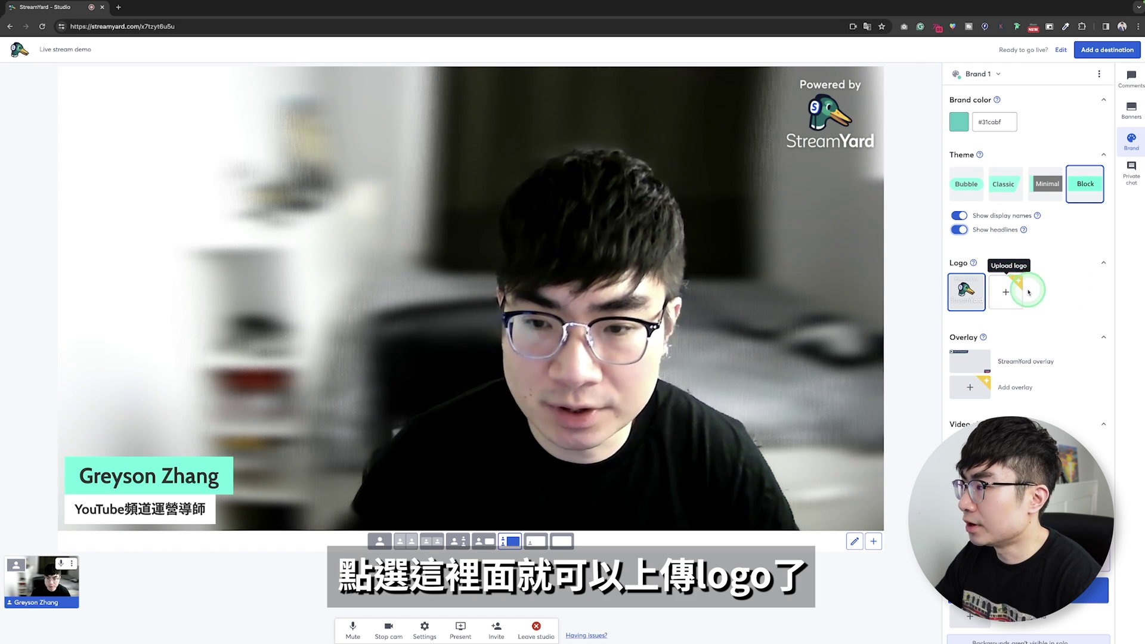
# Show the StreamYard overlay on the stream and hide it again
pyautogui.click(970, 364)
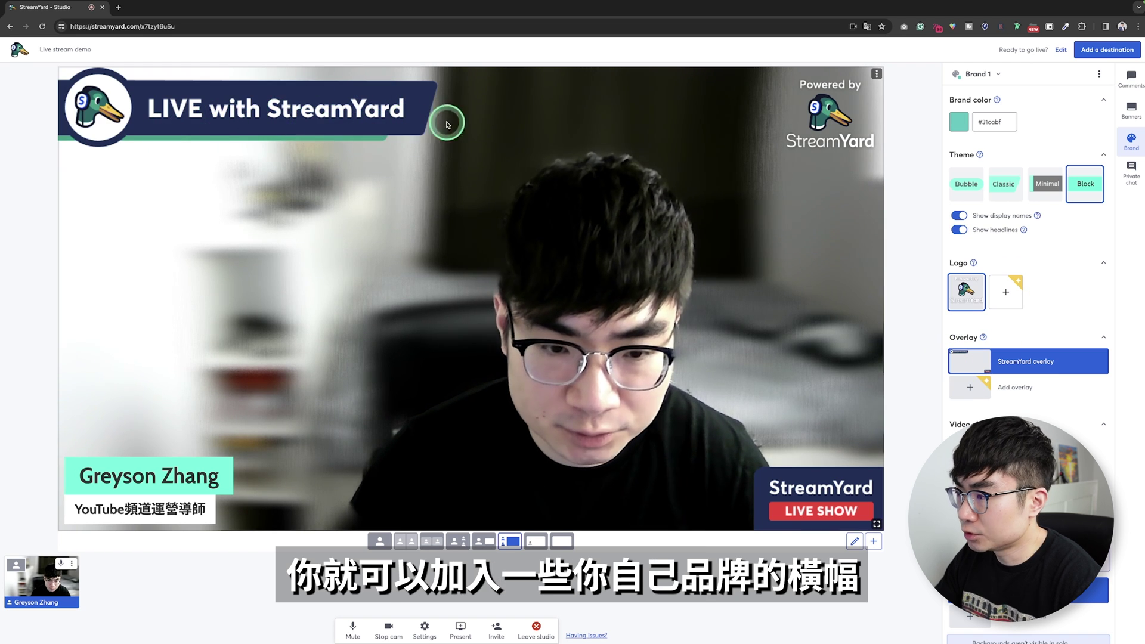
pyautogui.moveTo(1019, 375)
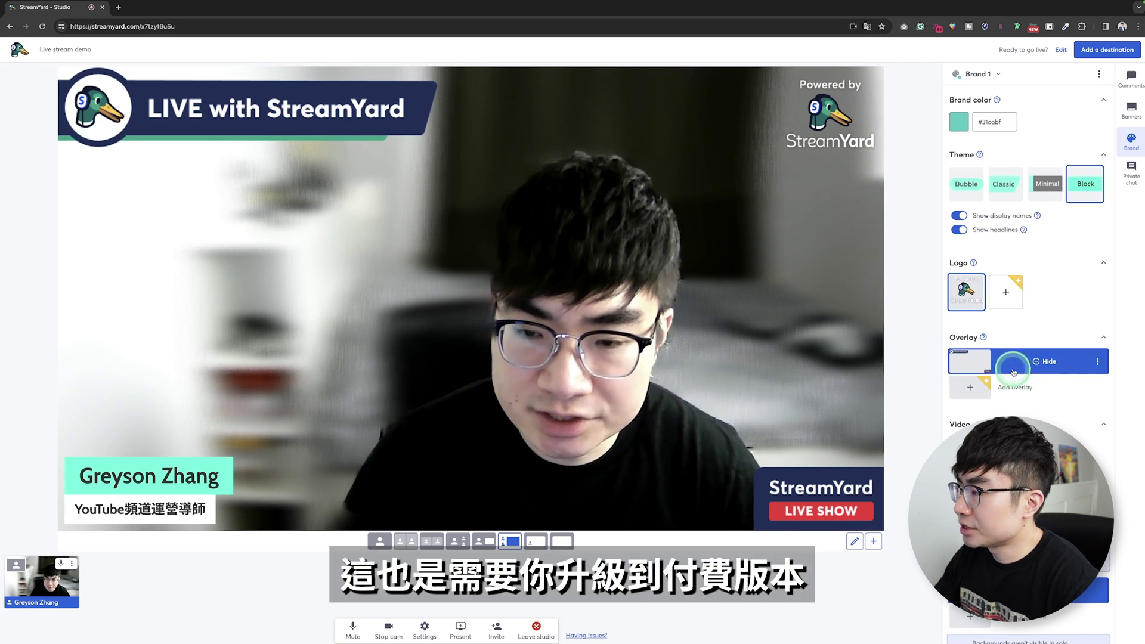
pyautogui.scroll(-1, 1044, 375)
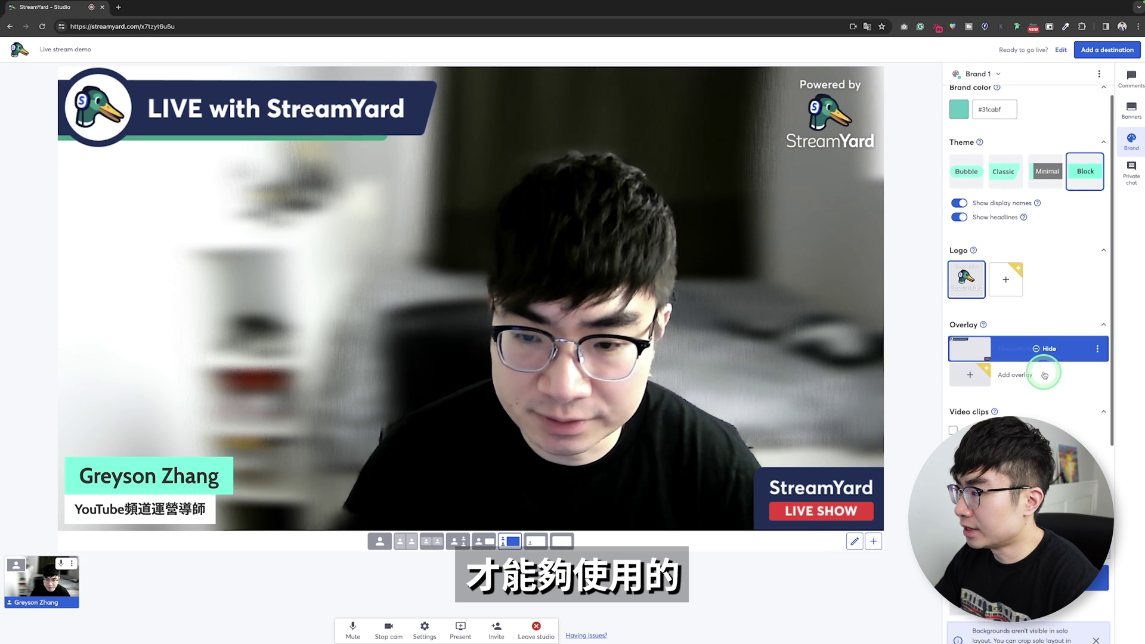
pyautogui.click(1045, 356)
# Play the 30-second Countdown video clip on the stream and stop it
pyautogui.scroll(-3, 1044, 363)
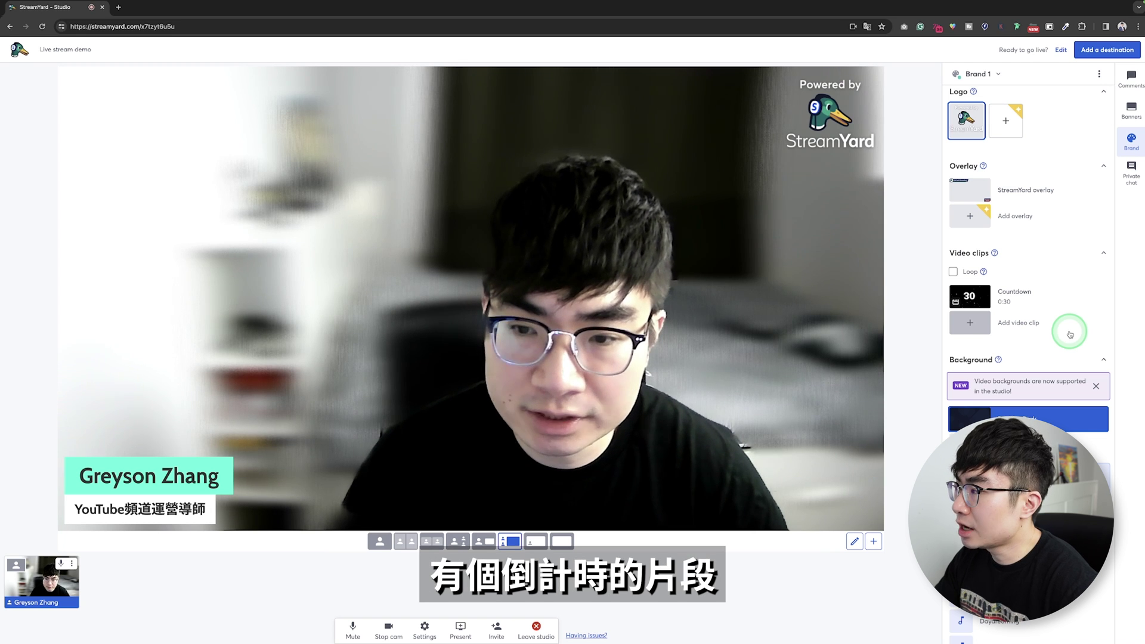
pyautogui.click(1001, 298)
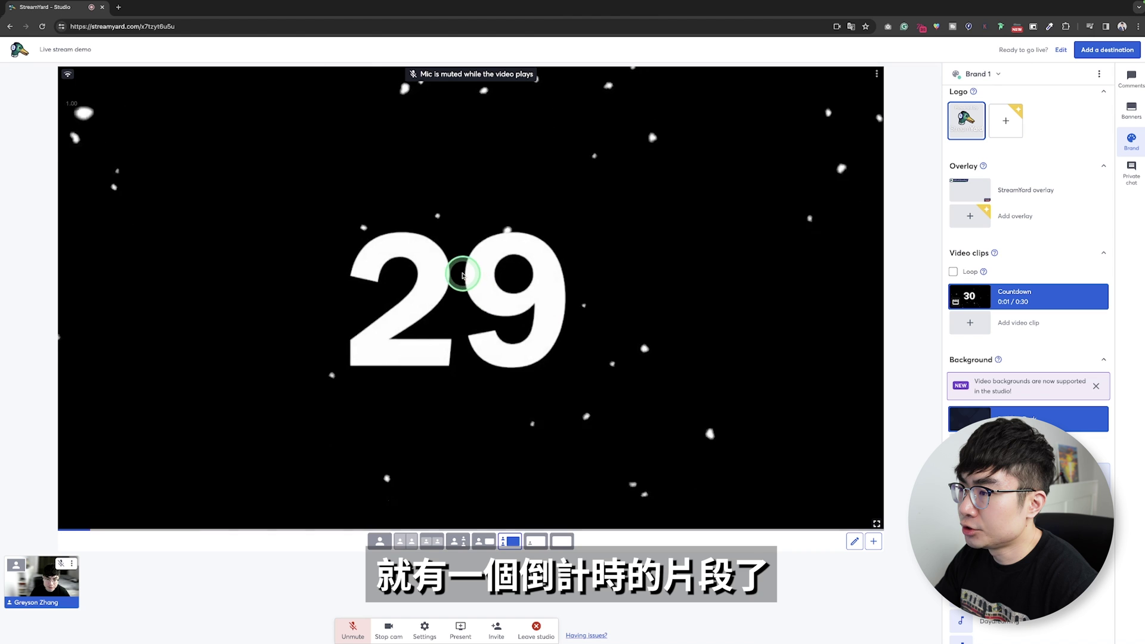
pyautogui.click(996, 297)
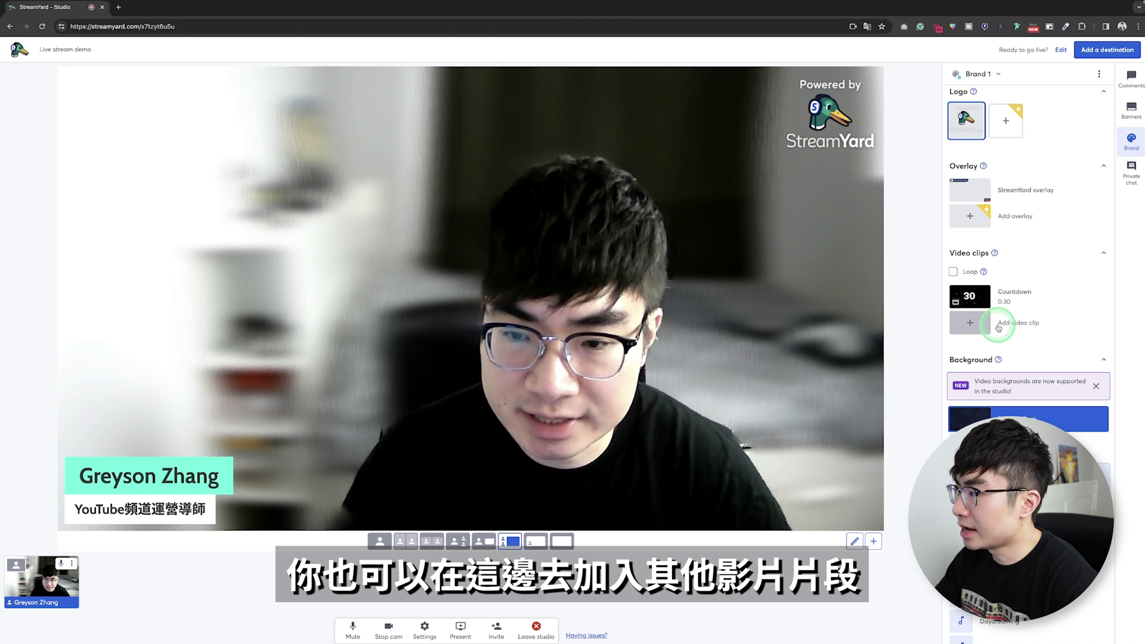
# Look at the background options and the available background music tracks, including Lofi
pyautogui.scroll(-5, 1002, 320)
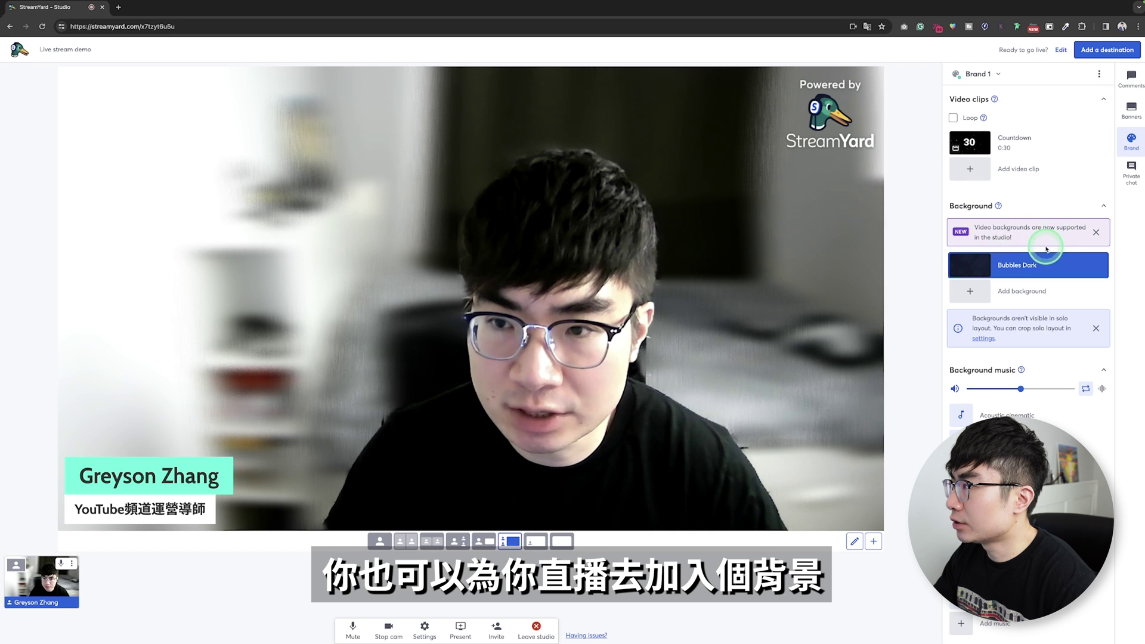
pyautogui.moveTo(1002, 262)
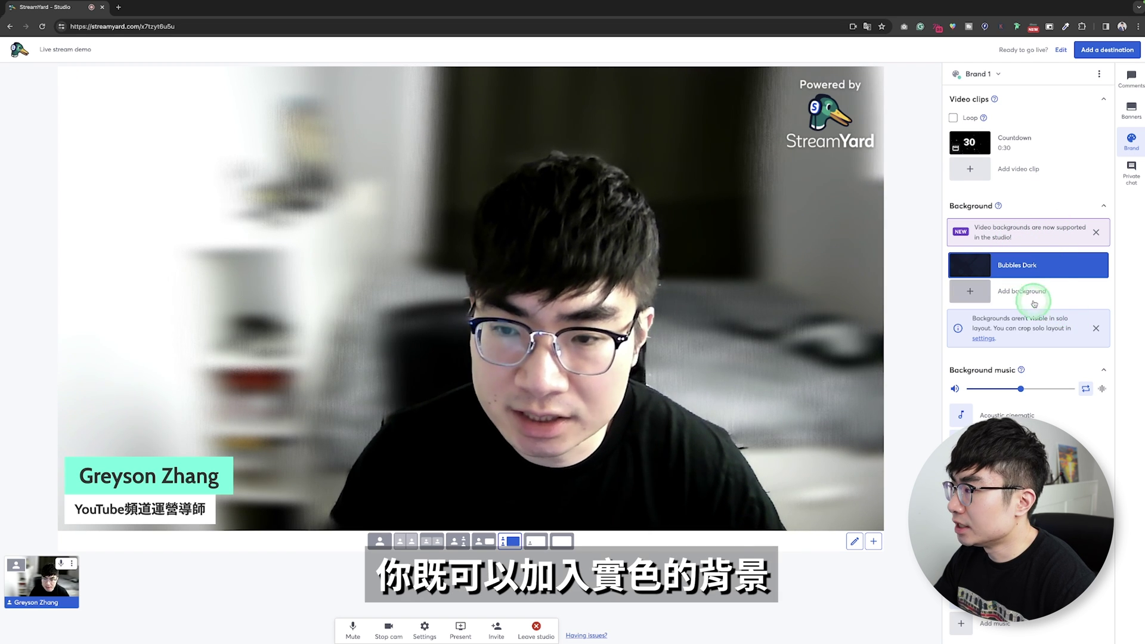
pyautogui.moveTo(1060, 281)
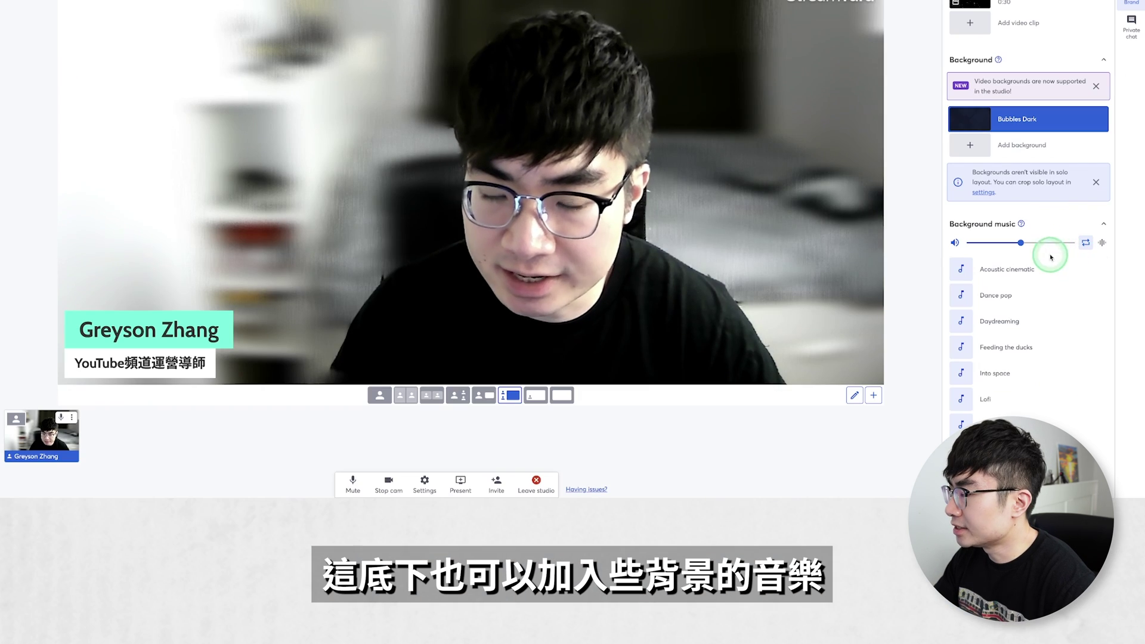
pyautogui.moveTo(1001, 397)
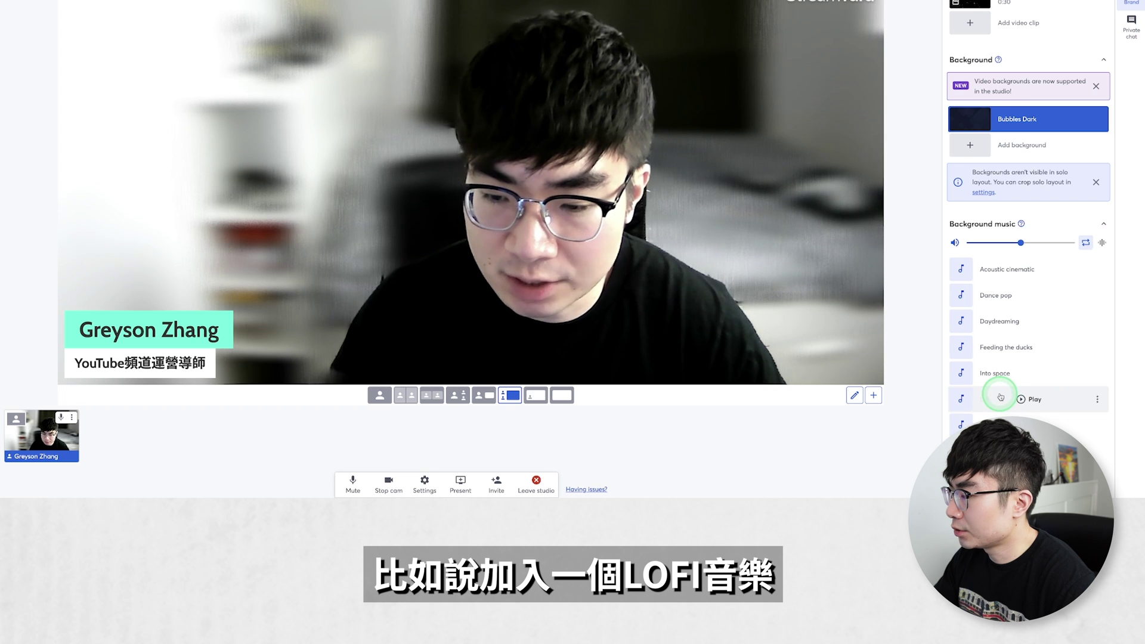